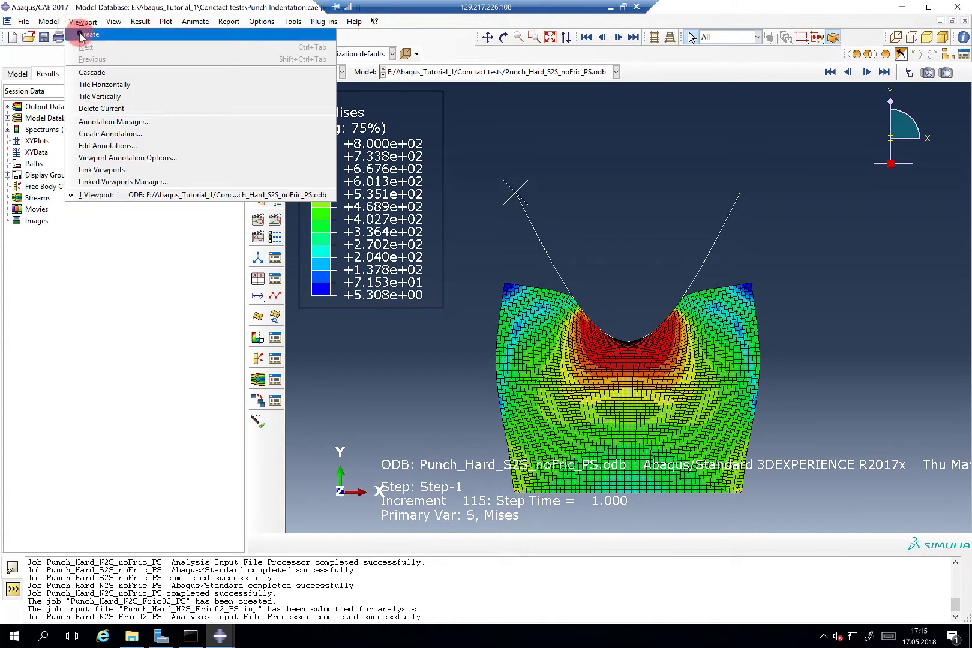
Create a second viewport and tile both viewports vertically.
{"action": "left_click", "coordinate": [82, 35]}
{"action": "left_click", "coordinate": [86, 21]}
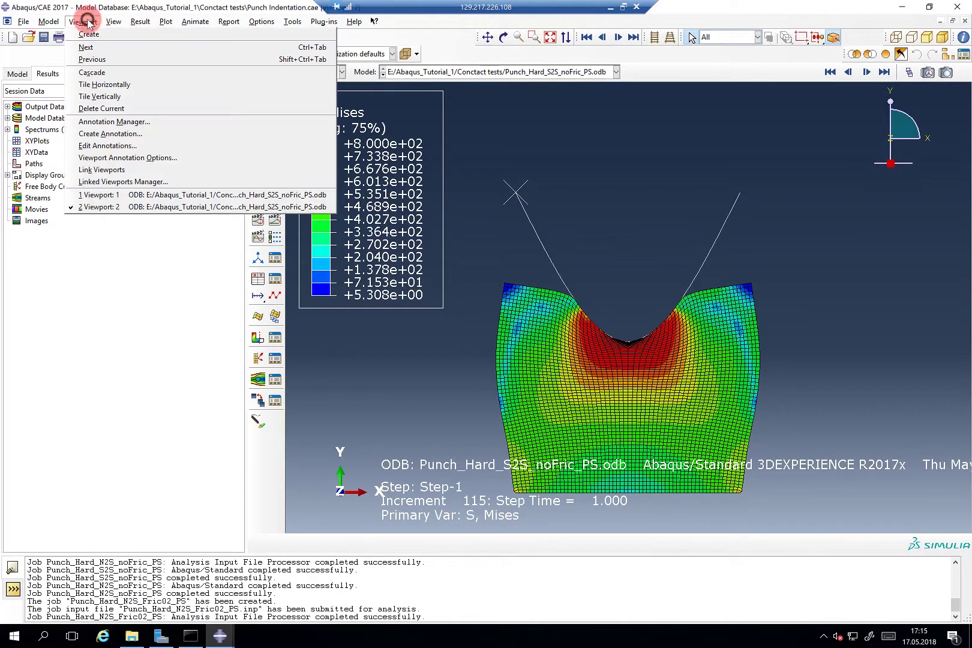
{"action": "left_click", "coordinate": [116, 98]}
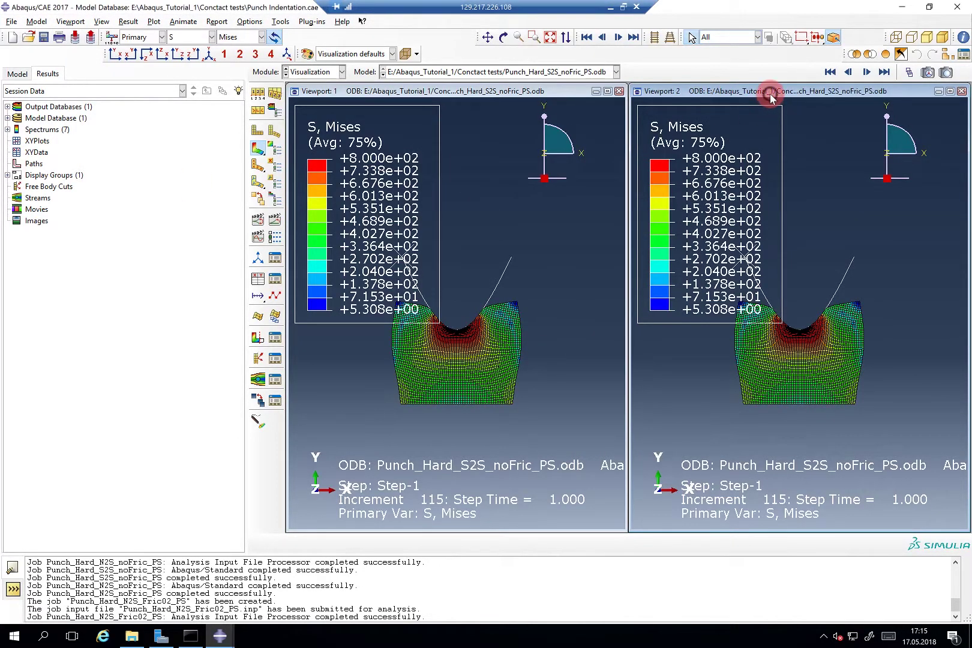
Load the Punch_Hard_N2S_noFric_PS job results into the second viewport and plot the stress contours on the deformed shape.
{"action": "left_click", "coordinate": [17, 73]}
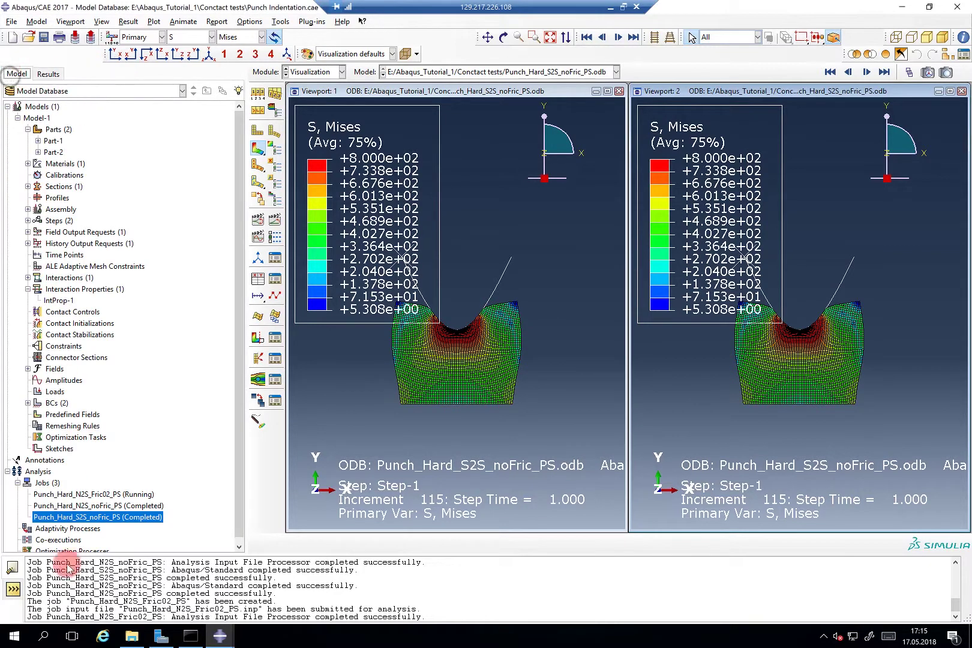
{"action": "left_click", "coordinate": [113, 508]}
{"action": "right_click", "coordinate": [114, 508]}
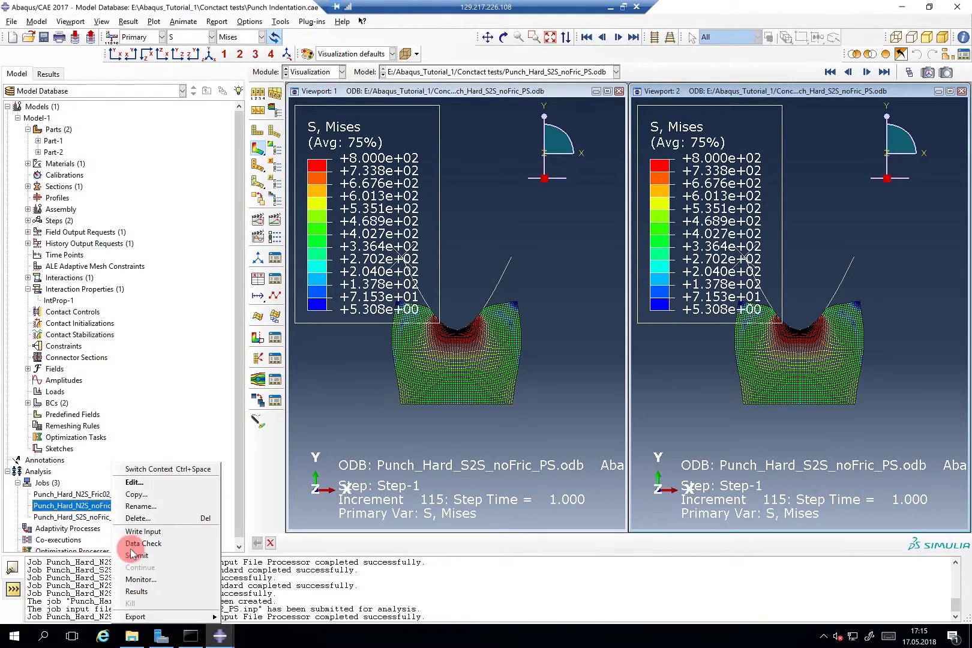
{"action": "left_click", "coordinate": [146, 591]}
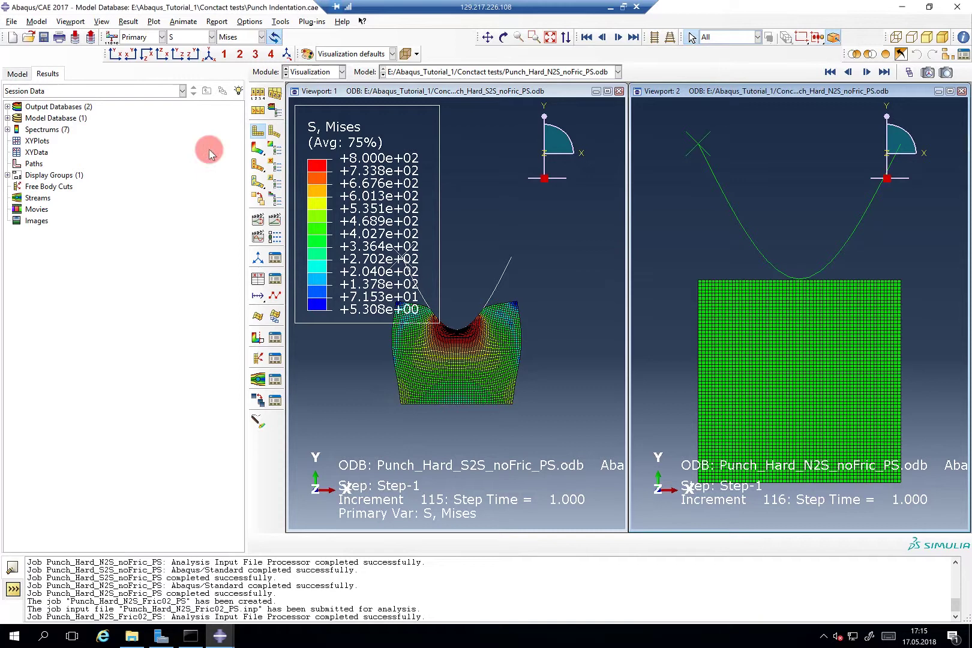
{"action": "left_click", "coordinate": [258, 148]}
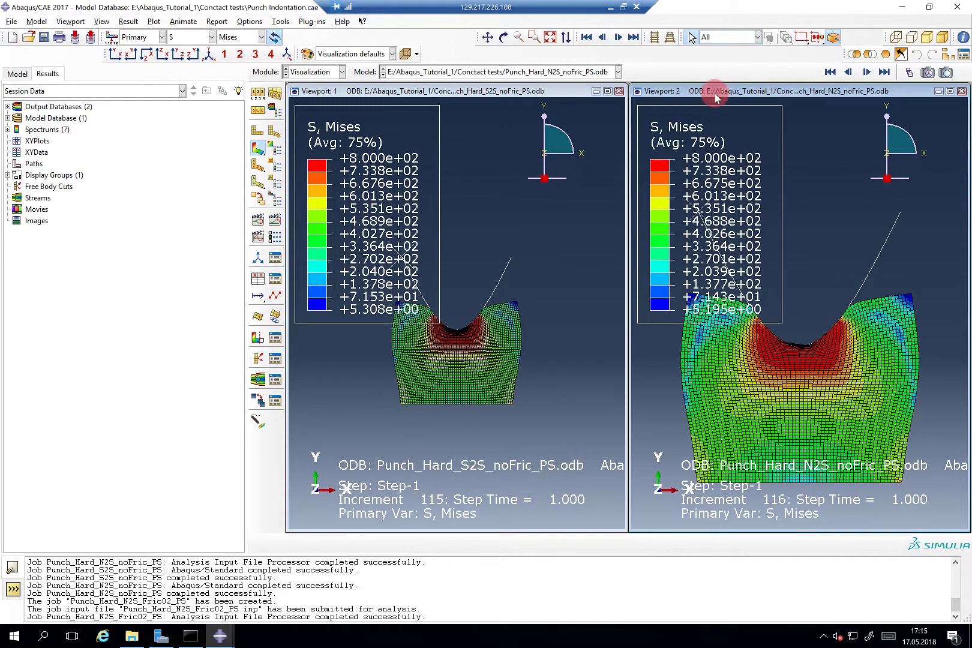
Apply the front XY view to the S2S results in Viewport 1 and link the two viewports.
{"action": "left_click", "coordinate": [534, 92]}
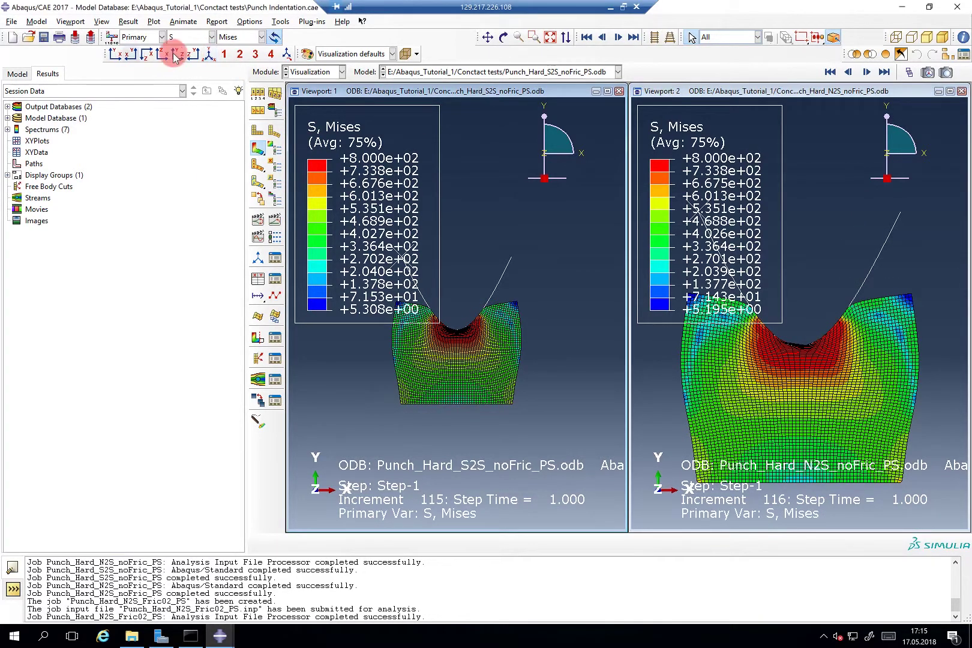
{"action": "left_click", "coordinate": [115, 56]}
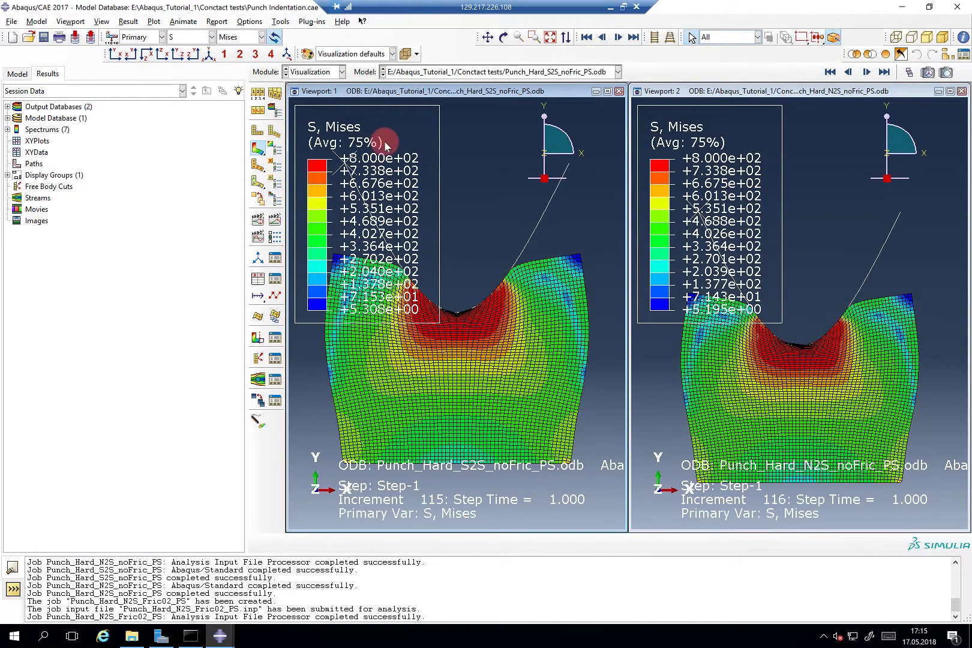
{"action": "left_click", "coordinate": [70, 22]}
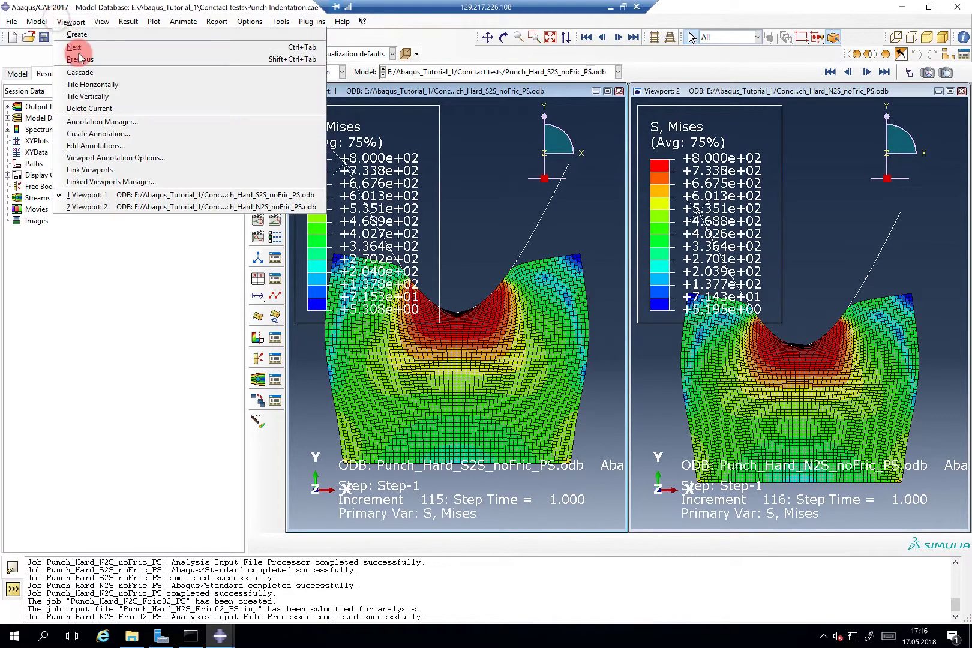
{"action": "left_click", "coordinate": [90, 169]}
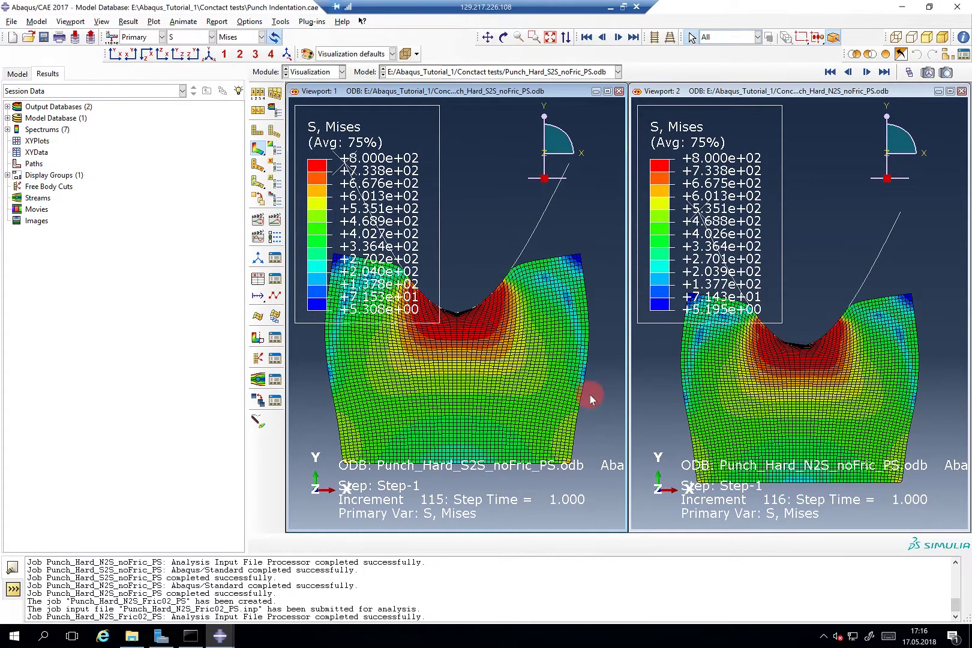
Apply the front XY view to the N2S results in Viewport 2 so both linked viewports share the same view.
{"action": "scroll", "coordinate": [525, 360], "scroll_direction": "up", "scroll_amount": 5}
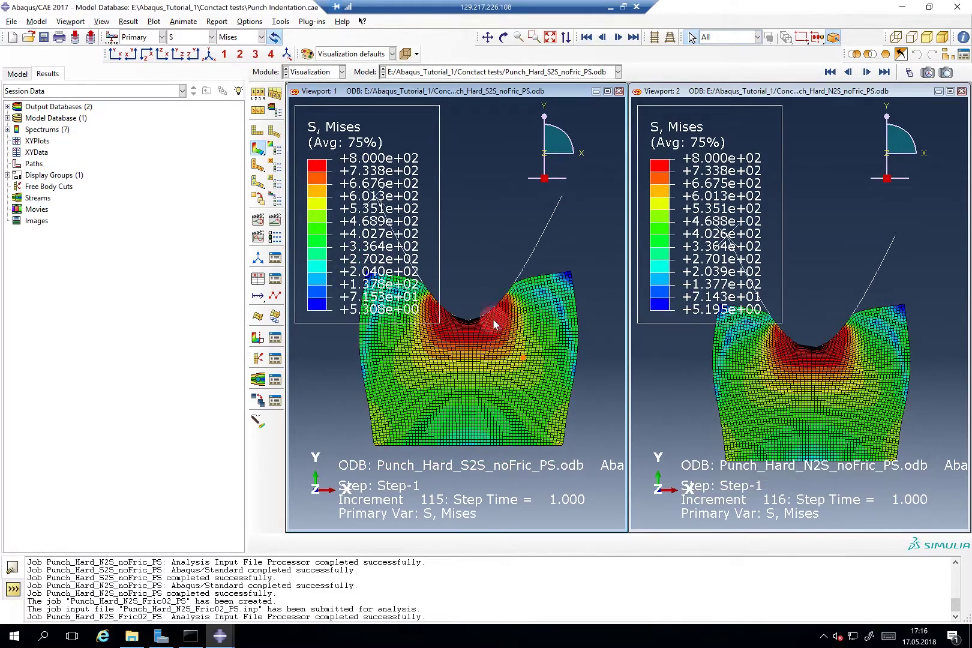
{"action": "scroll", "coordinate": [484, 308], "scroll_direction": "up", "scroll_amount": 2}
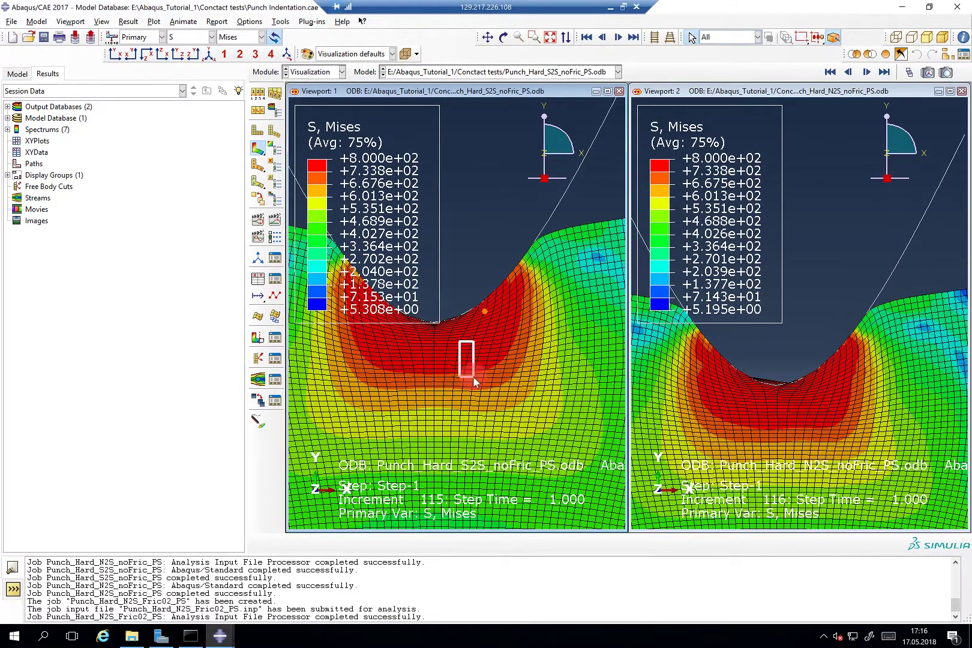
{"action": "left_click", "coordinate": [467, 249]}
{"action": "middle_click_drag", "start_coordinate": [468, 249], "coordinate": [473, 304], "text": "ctrl+alt"}
{"action": "scroll", "coordinate": [473, 303], "scroll_direction": "down", "scroll_amount": 3}
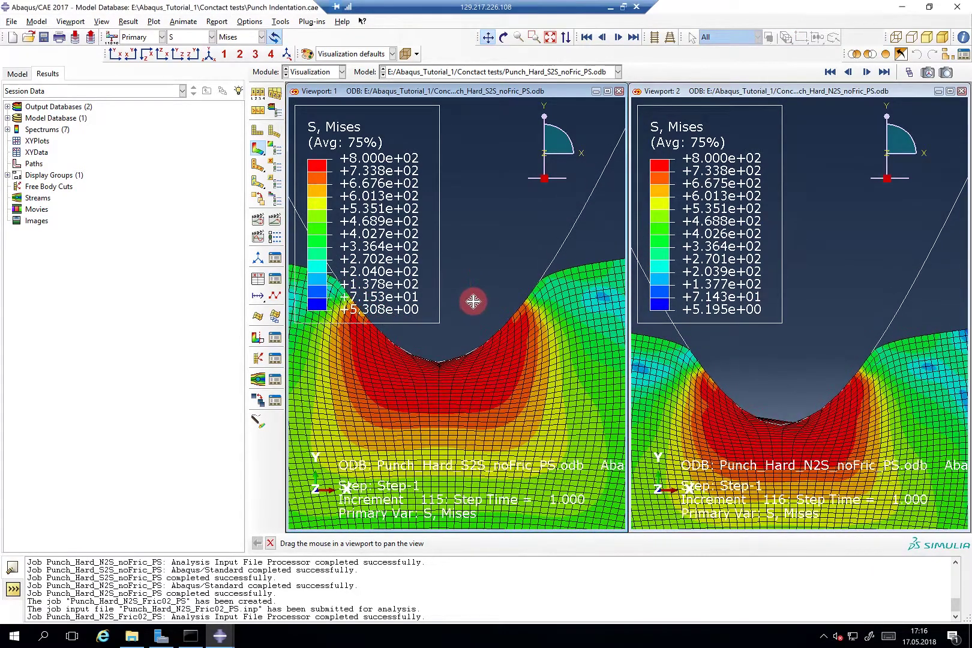
{"action": "scroll", "coordinate": [473, 301], "scroll_direction": "down", "scroll_amount": 2}
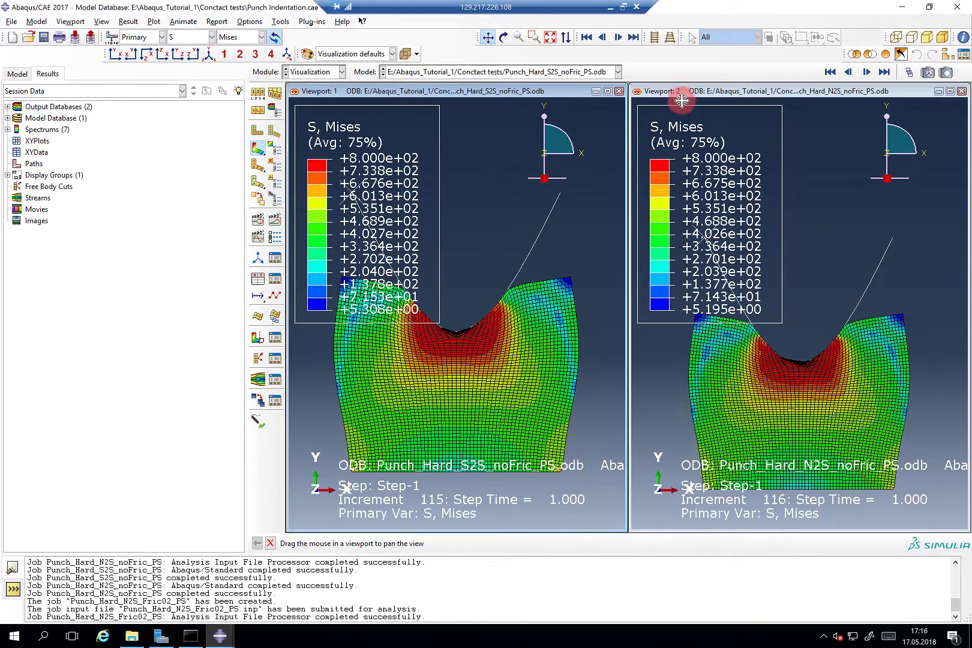
{"action": "left_click", "coordinate": [683, 91]}
{"action": "left_click", "coordinate": [131, 56]}
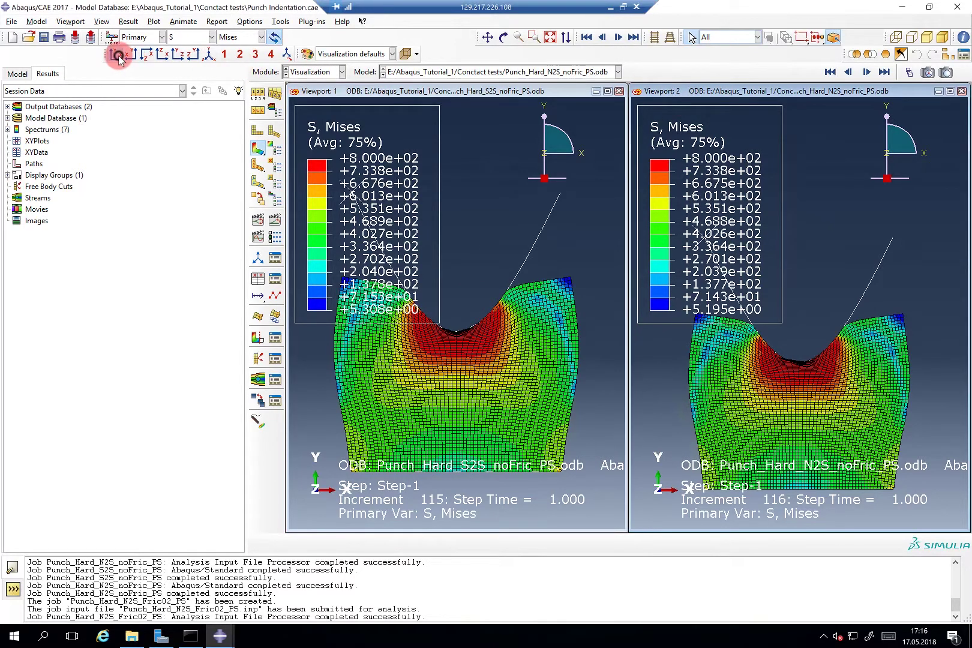
{"action": "left_click", "coordinate": [118, 55]}
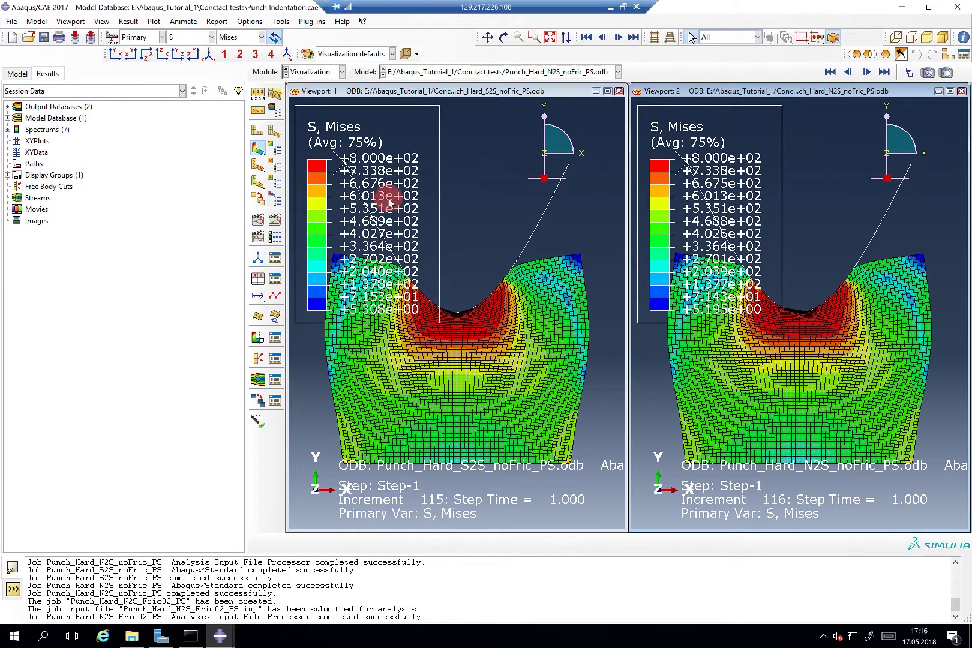
Compare the mesh and the punch contact line at the bottom of the indentation in the S2S and N2S results.
{"action": "scroll", "coordinate": [439, 290], "scroll_direction": "down", "scroll_amount": 3}
{"action": "scroll", "coordinate": [439, 281], "scroll_direction": "up", "scroll_amount": 5}
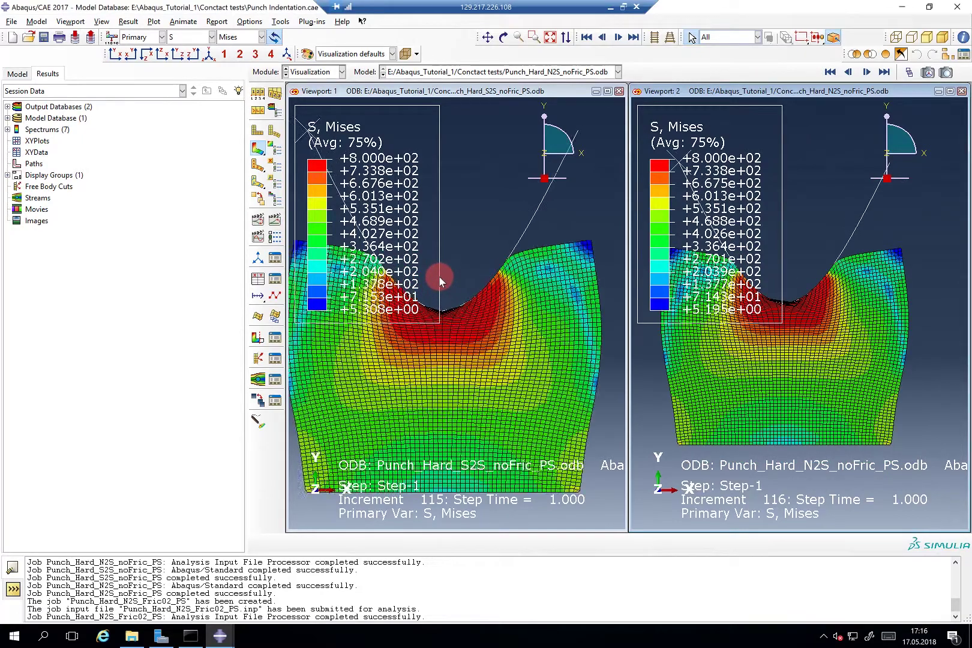
{"action": "scroll", "coordinate": [439, 279], "scroll_direction": "up", "scroll_amount": 3}
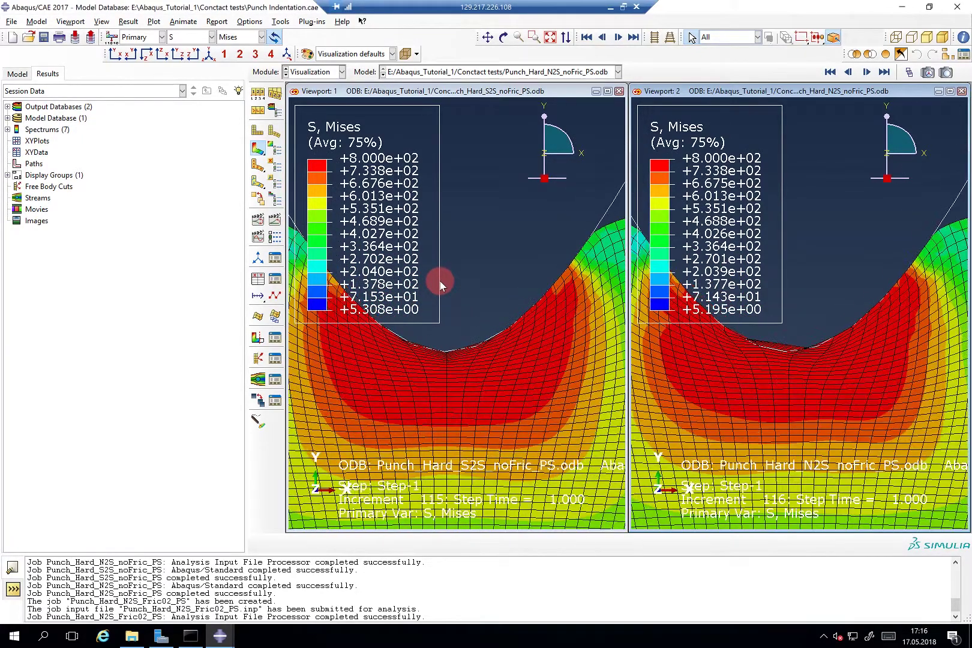
{"action": "middle_click_drag", "start_coordinate": [456, 293], "coordinate": [483, 334], "text": "ctrl+alt"}
{"action": "scroll", "coordinate": [464, 383], "scroll_direction": "up", "scroll_amount": 2}
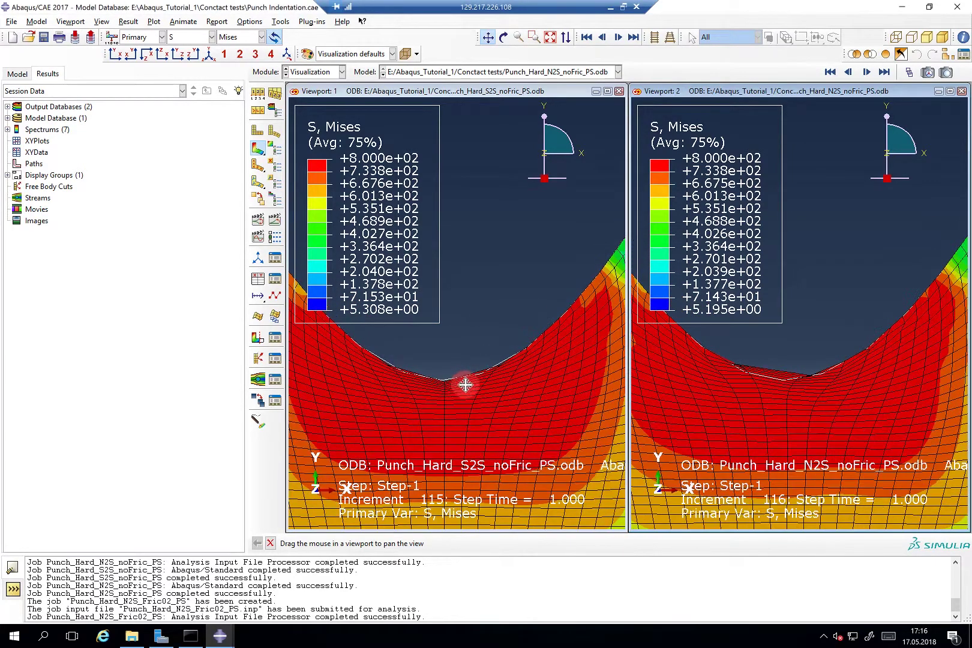
{"action": "scroll", "coordinate": [456, 387], "scroll_direction": "up", "scroll_amount": 1}
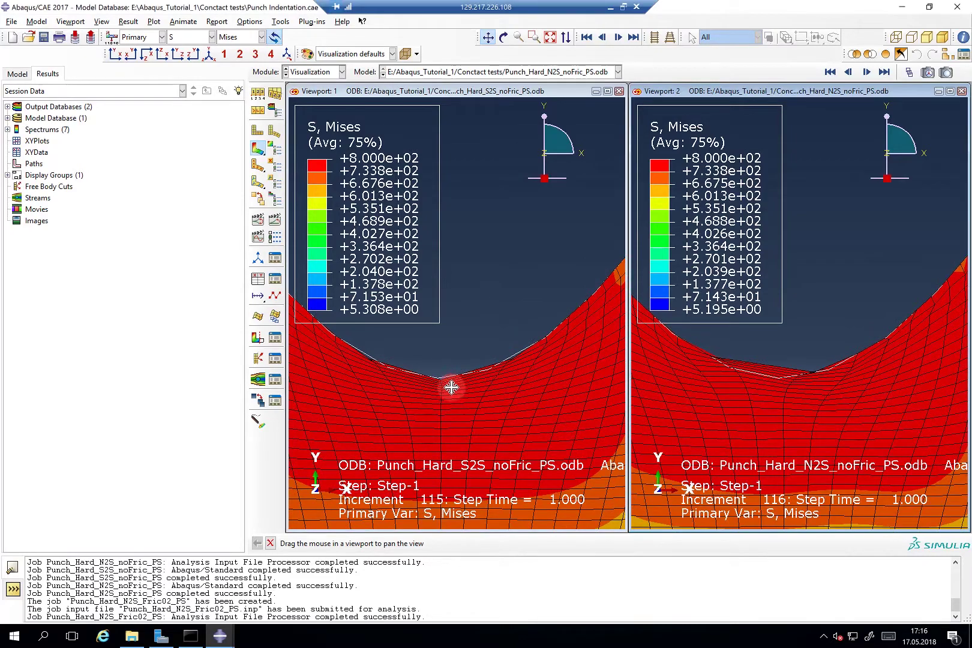
{"action": "scroll", "coordinate": [436, 392], "scroll_direction": "down", "scroll_amount": 3}
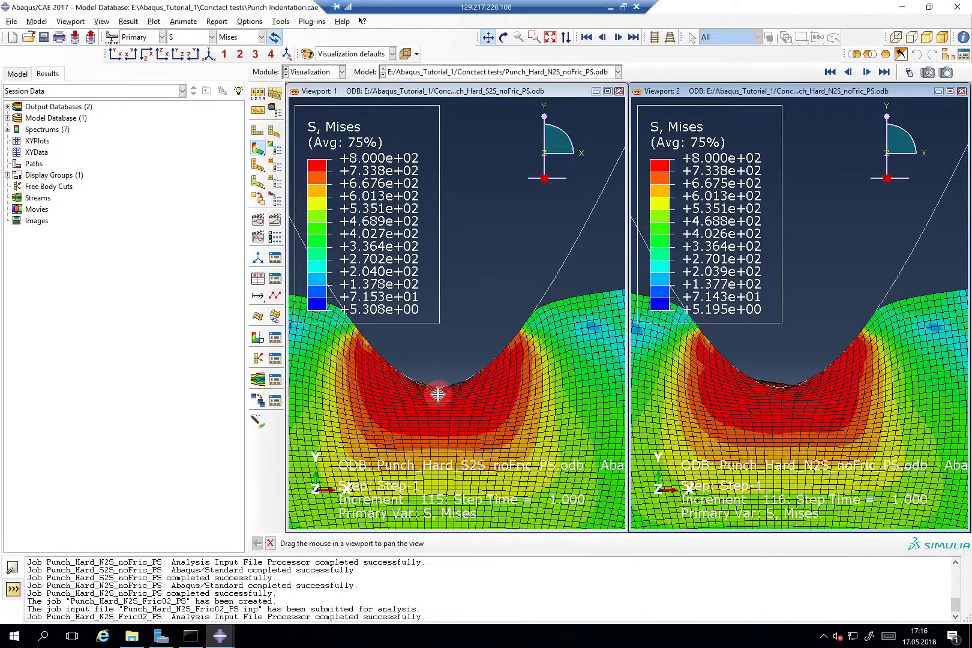
{"action": "scroll", "coordinate": [438, 394], "scroll_direction": "down", "scroll_amount": 2}
{"action": "scroll", "coordinate": [438, 394], "scroll_direction": "down", "scroll_amount": 1}
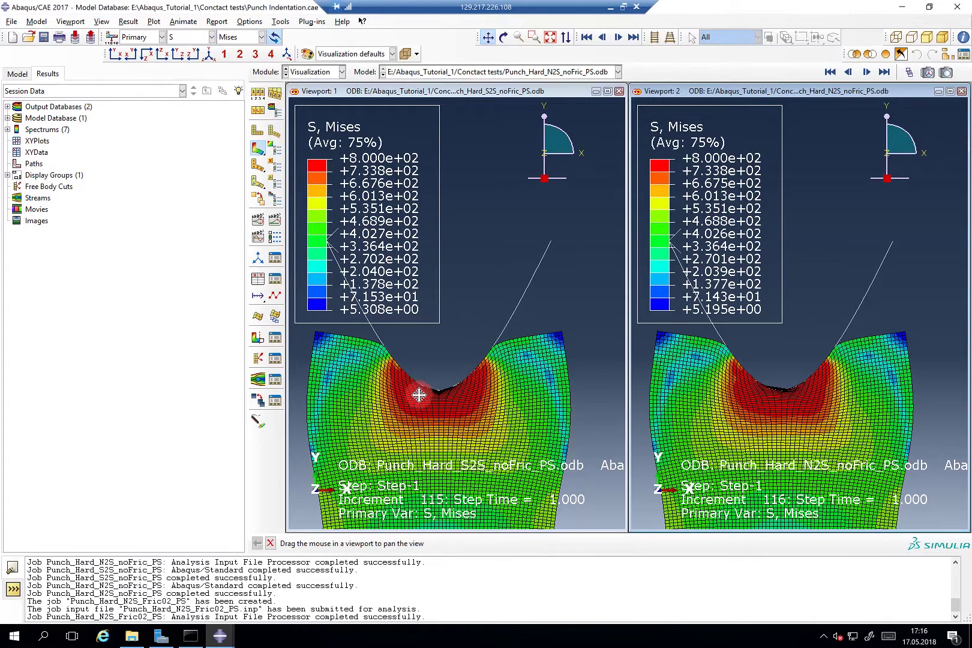
{"action": "scroll", "coordinate": [419, 384], "scroll_direction": "down", "scroll_amount": 2}
{"action": "scroll", "coordinate": [418, 394], "scroll_direction": "up", "scroll_amount": 2}
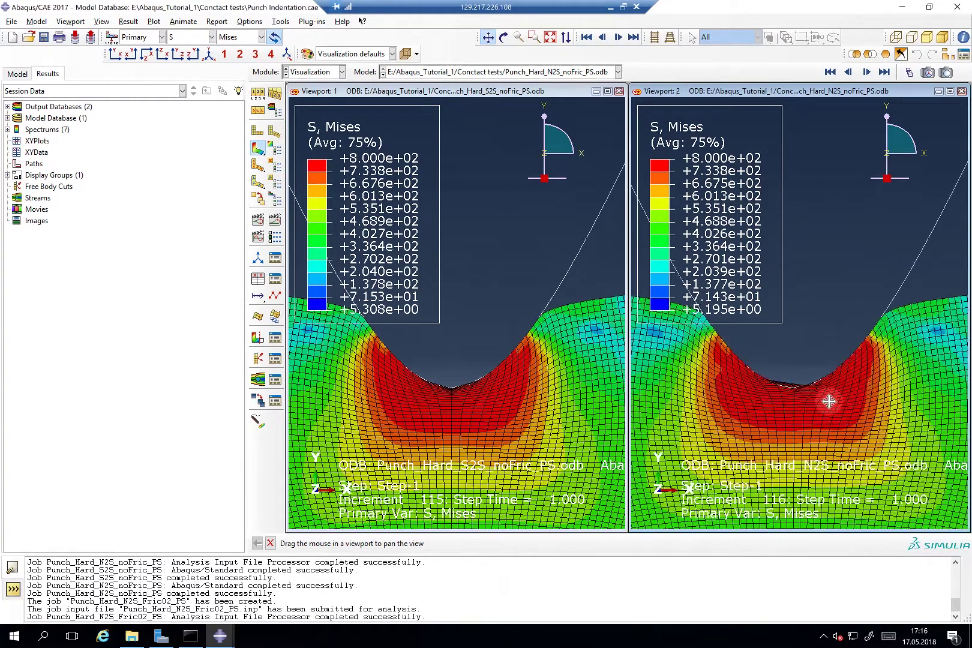
{"action": "scroll", "coordinate": [800, 385], "scroll_direction": "up", "scroll_amount": 2}
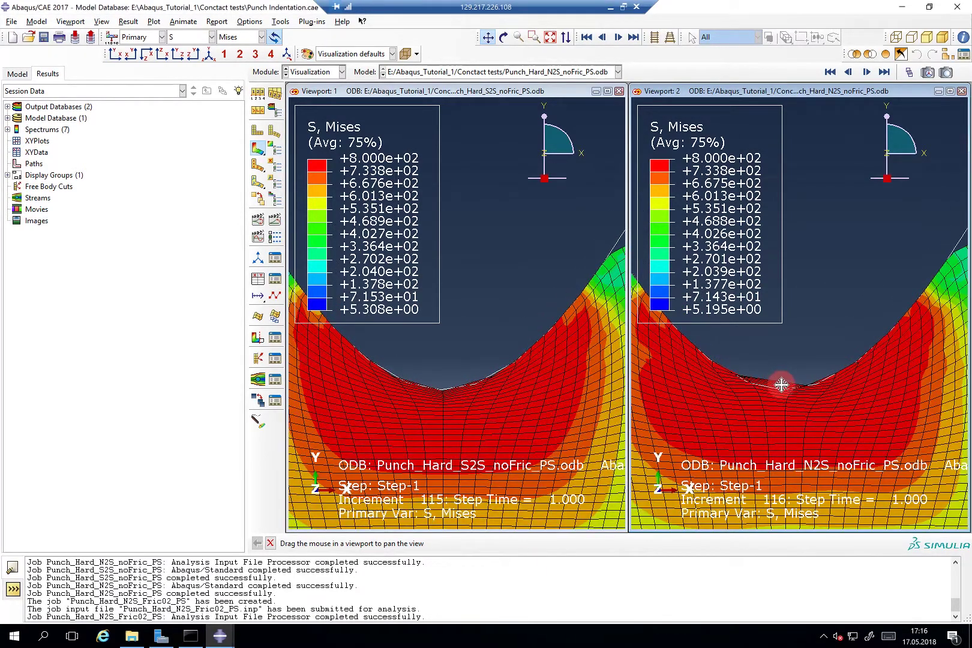
{"action": "scroll", "coordinate": [780, 384], "scroll_direction": "up", "scroll_amount": 2}
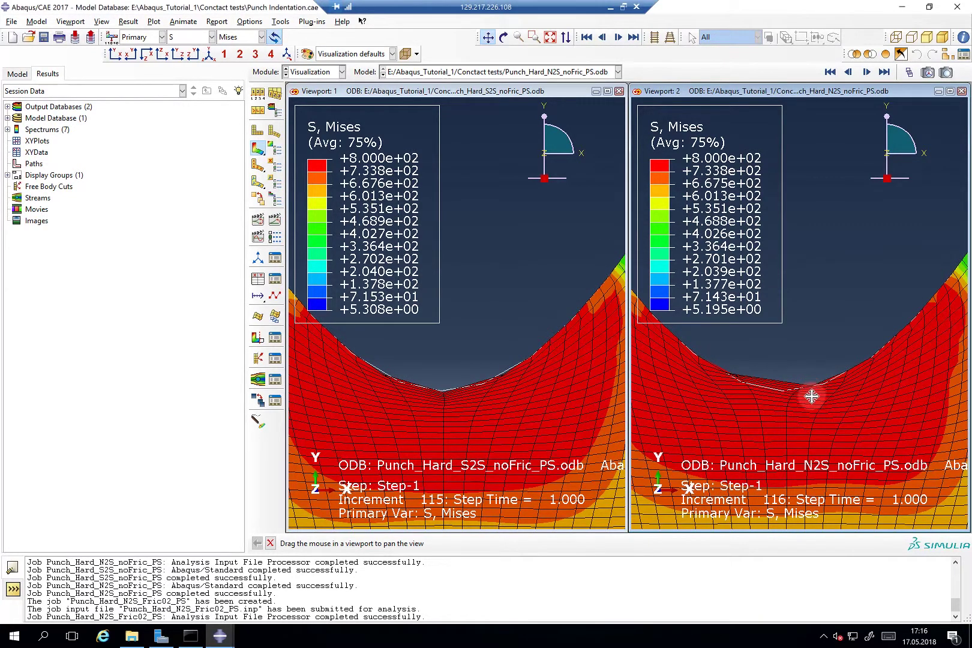
{"action": "scroll", "coordinate": [783, 384], "scroll_direction": "up", "scroll_amount": 1}
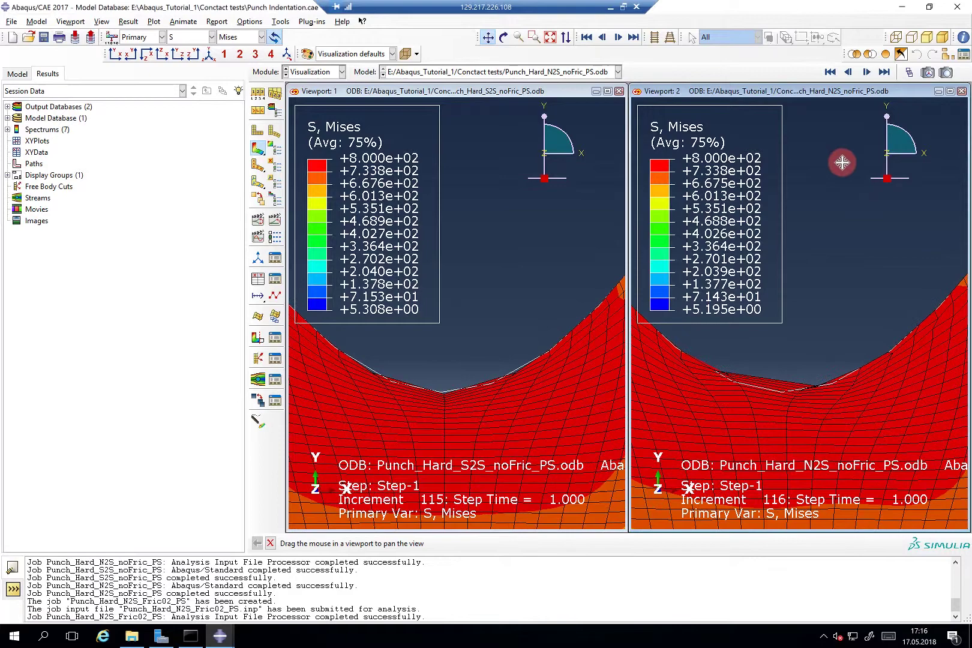
{"action": "scroll", "coordinate": [833, 278], "scroll_direction": "down", "scroll_amount": 3}
{"action": "left_click_drag", "start_coordinate": [831, 339], "coordinate": [831, 380]}
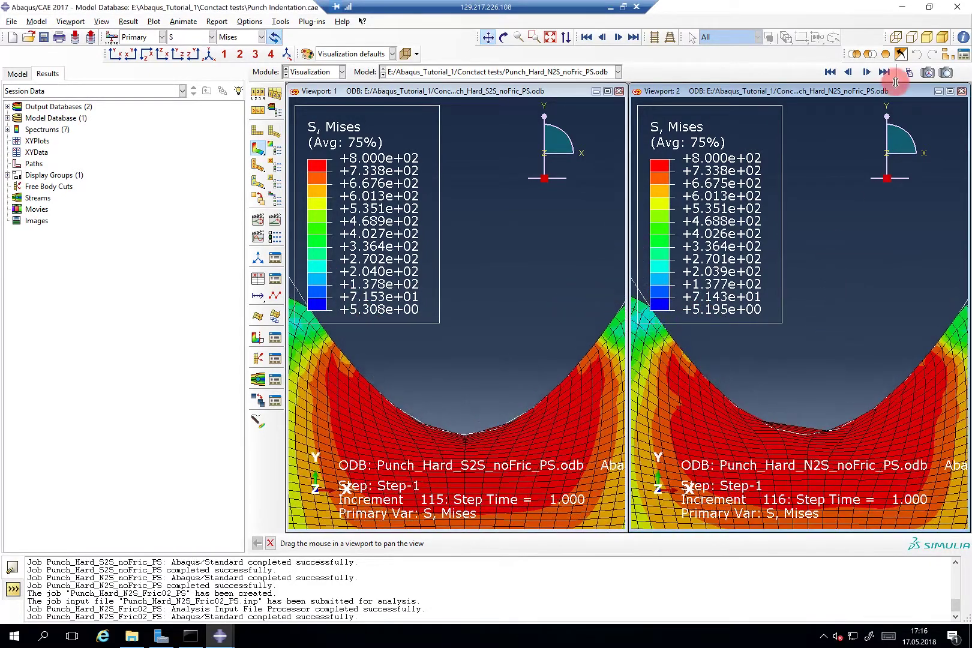
Use the Frame Selector to show N2S frames 48 and 78, and examine the contact edge under the punch up close.
{"action": "left_click", "coordinate": [908, 74]}
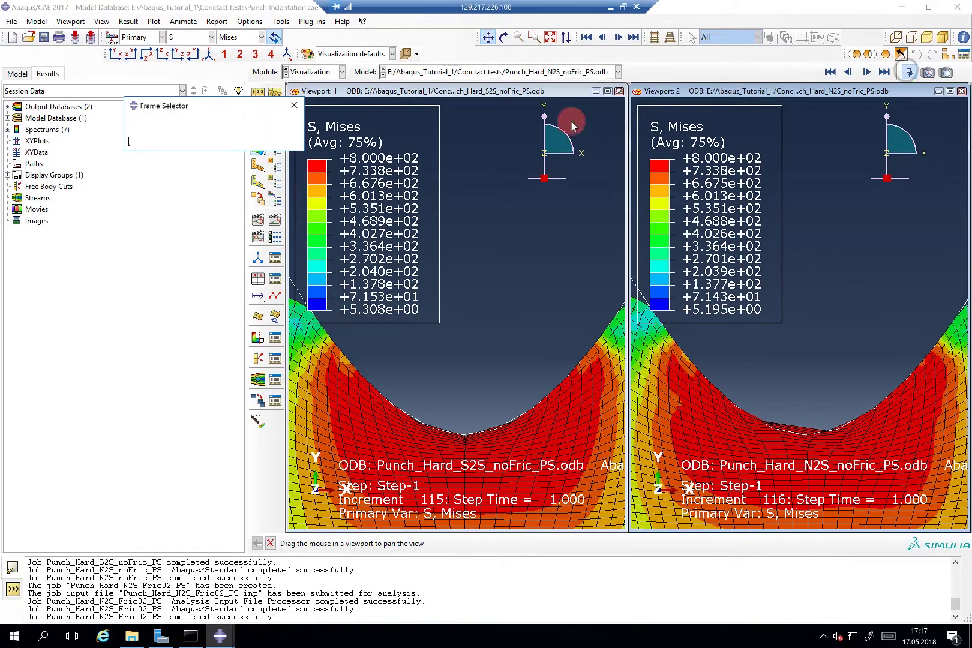
{"action": "left_click_drag", "start_coordinate": [295, 146], "coordinate": [222, 150]}
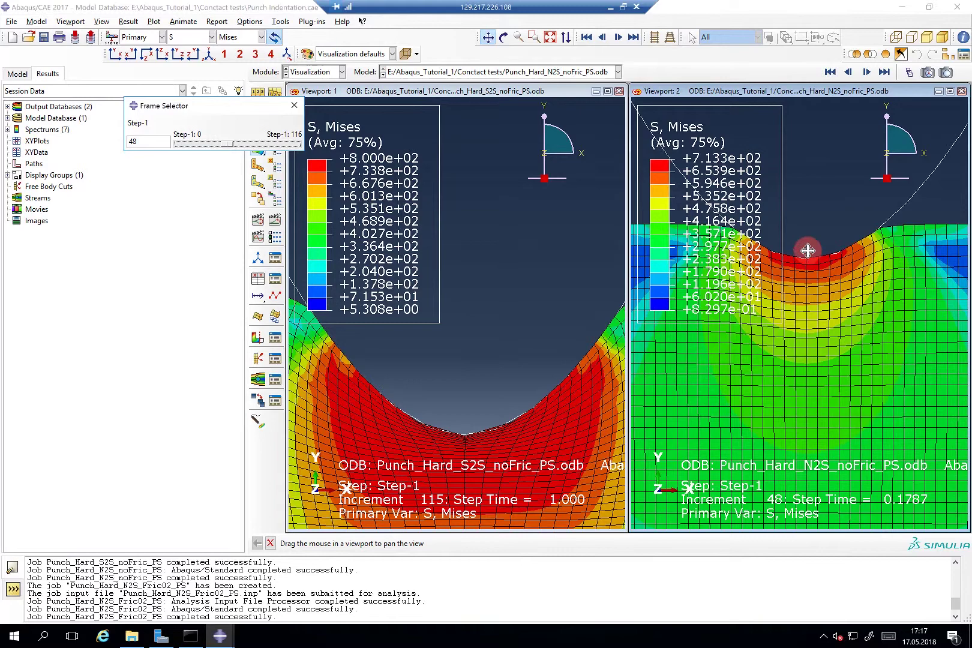
{"action": "left_click_drag", "start_coordinate": [229, 144], "coordinate": [262, 145]}
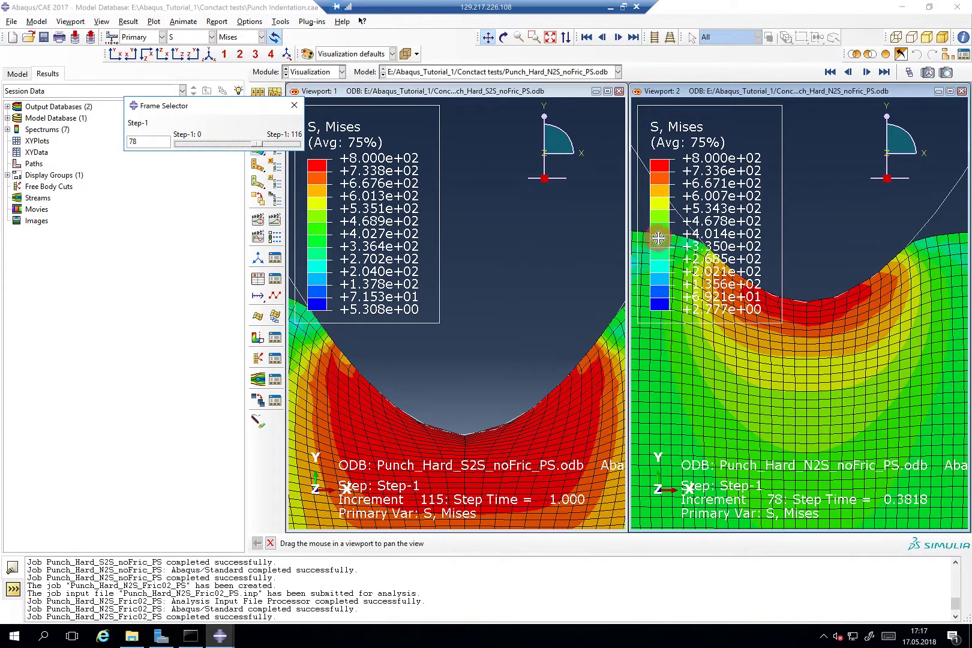
{"action": "scroll", "coordinate": [822, 303], "scroll_direction": "up", "scroll_amount": 5}
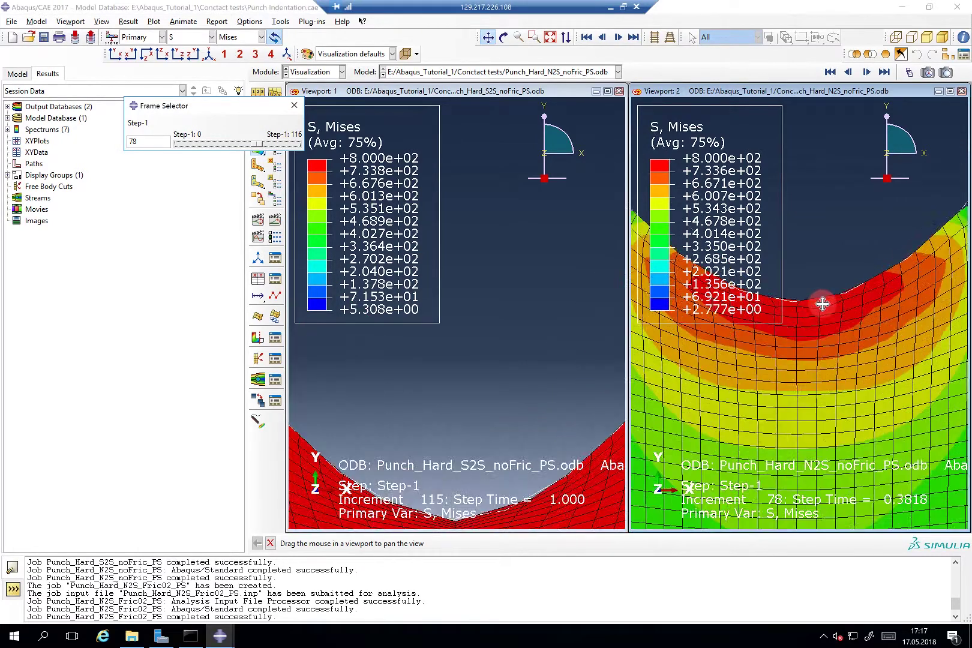
{"action": "scroll", "coordinate": [822, 303], "scroll_direction": "up", "scroll_amount": 3}
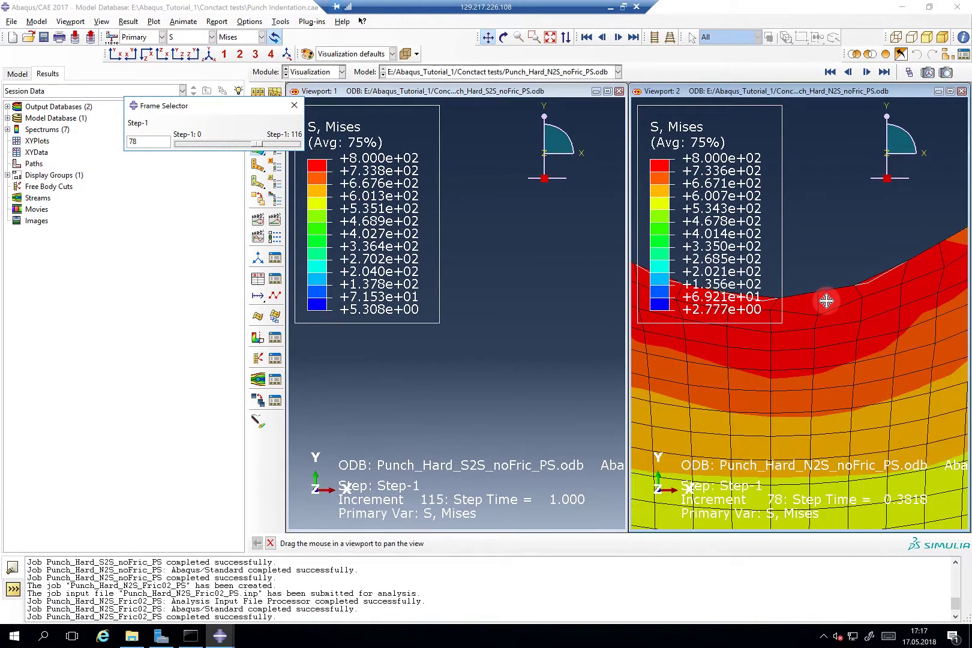
{"action": "scroll", "coordinate": [879, 277], "scroll_direction": "up", "scroll_amount": 2}
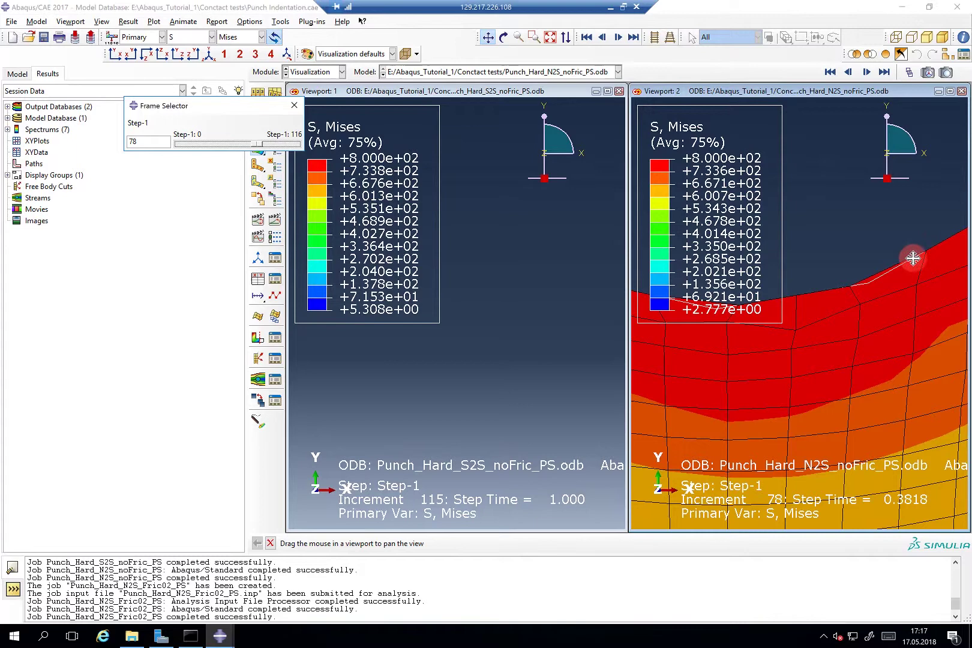
Set the curved lines and faces refinement level to Extra Fine in the ODB display options for the N2S results.
{"action": "left_click", "coordinate": [99, 21]}
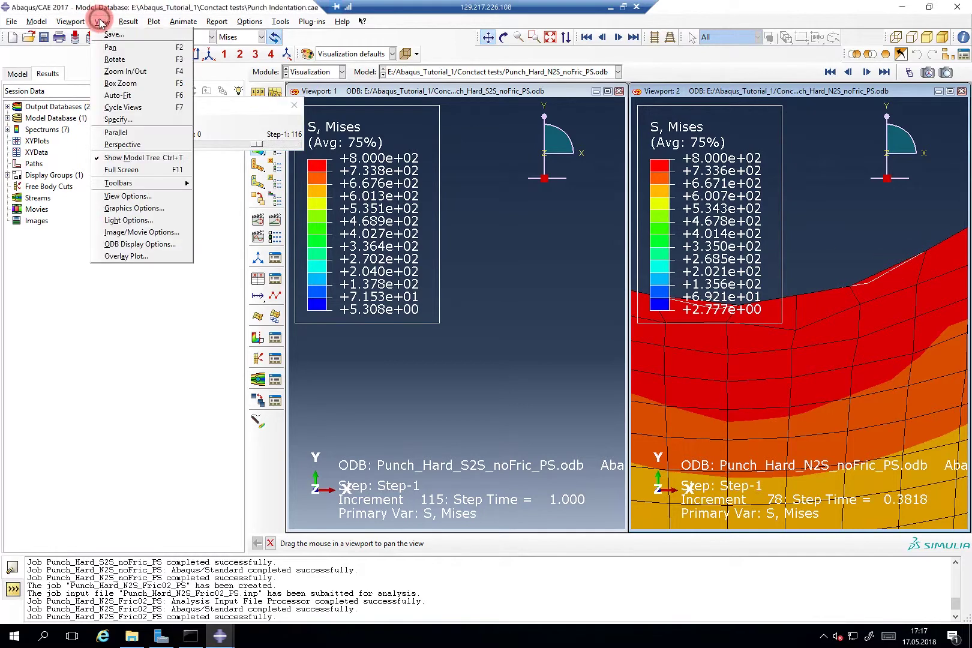
{"action": "left_click", "coordinate": [137, 246]}
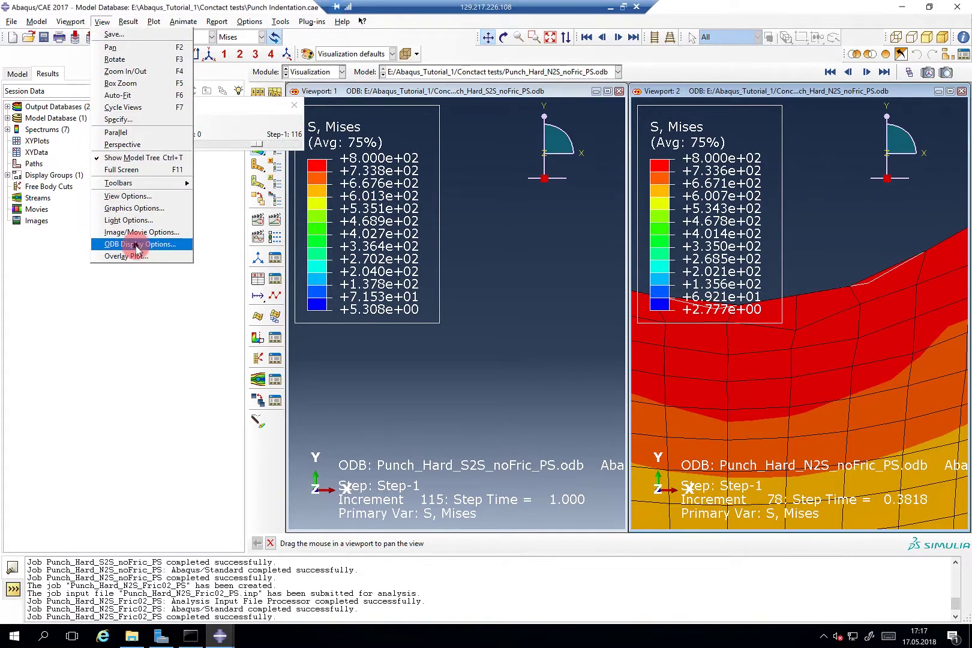
{"action": "left_click", "coordinate": [123, 205]}
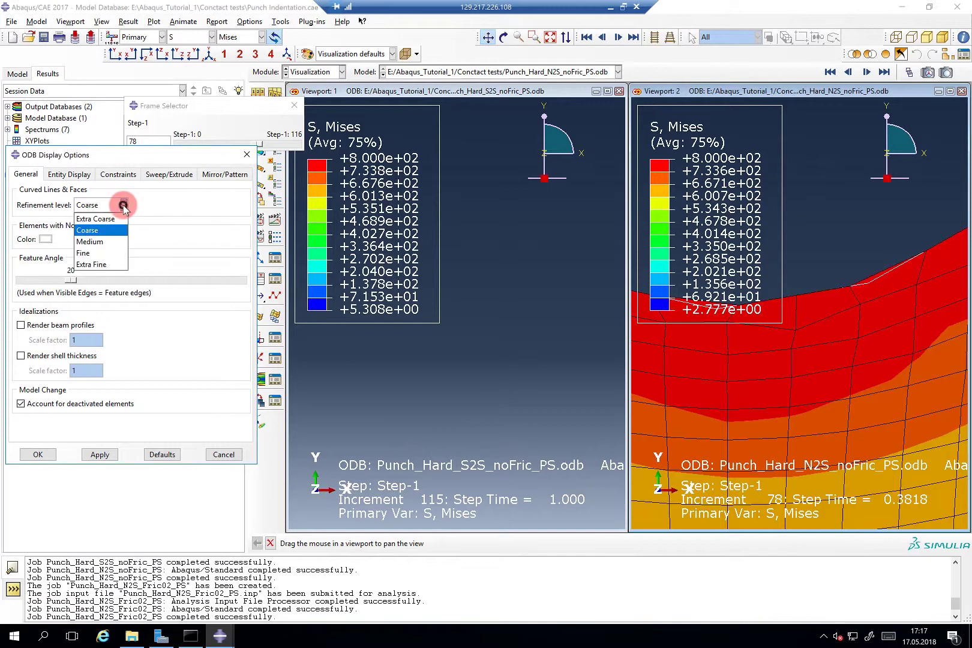
{"action": "left_click", "coordinate": [109, 264]}
{"action": "left_click", "coordinate": [99, 454]}
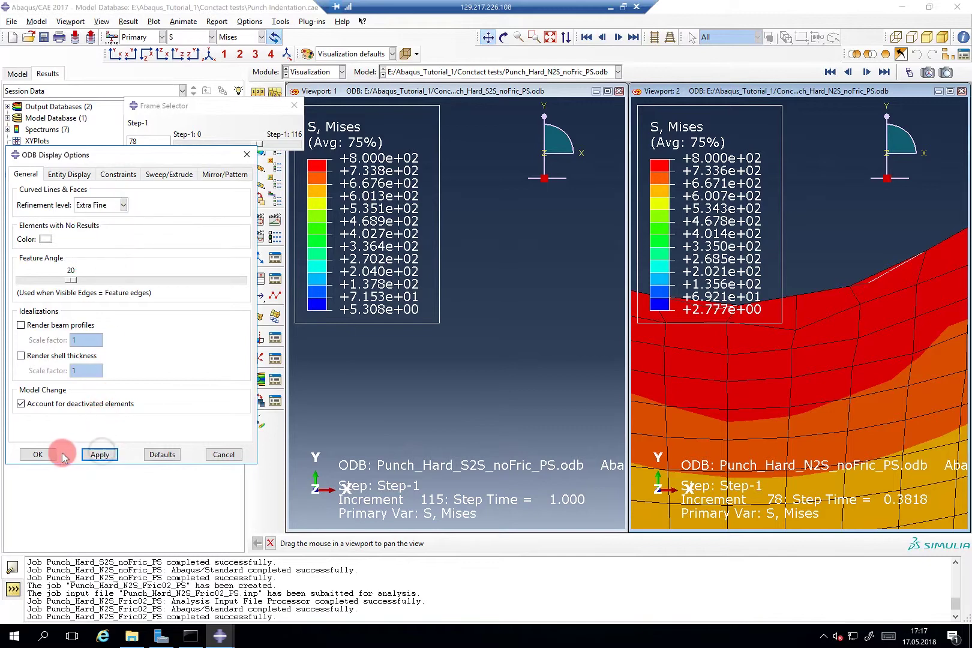
{"action": "left_click", "coordinate": [39, 454]}
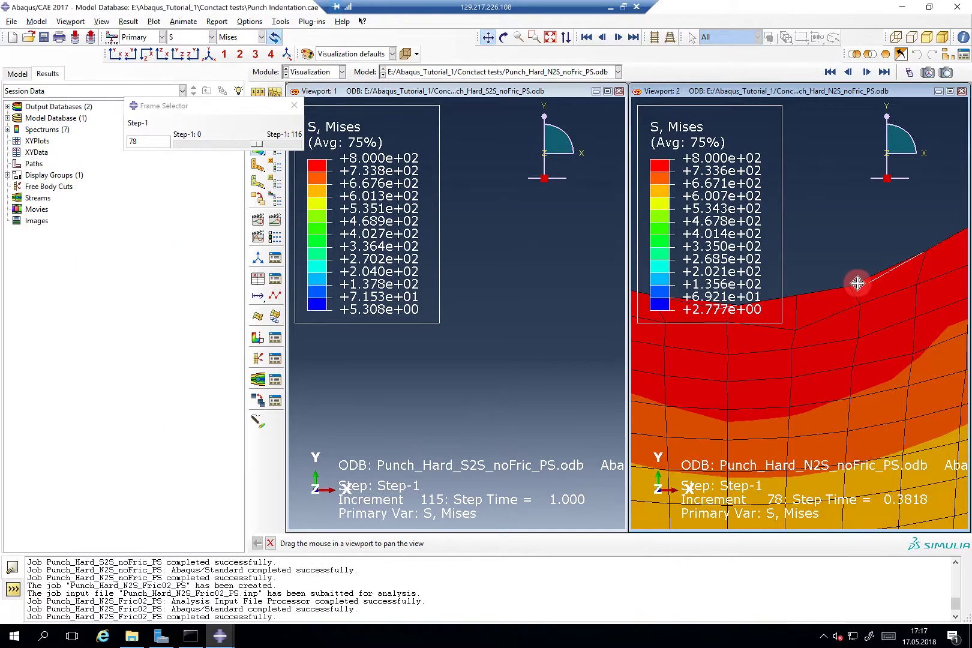
{"action": "key", "text": "Escape"}
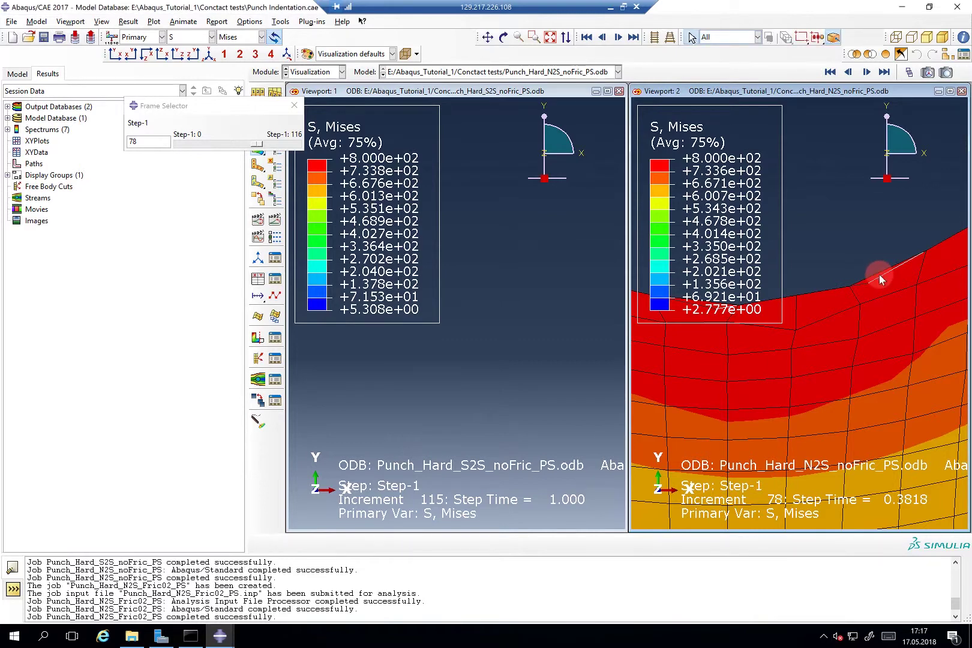
Examine the contact edge under the punch in the N2S results at frame 78 and in the S2S results at frame 115.
{"action": "scroll", "coordinate": [888, 274], "scroll_direction": "down", "scroll_amount": 2}
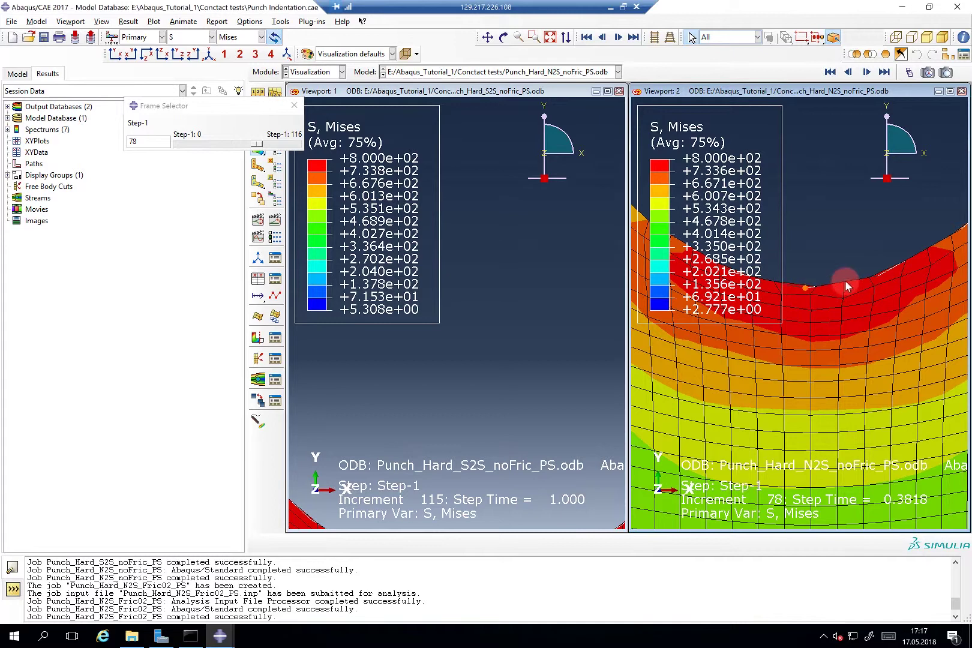
{"action": "scroll", "coordinate": [849, 276], "scroll_direction": "up", "scroll_amount": 2}
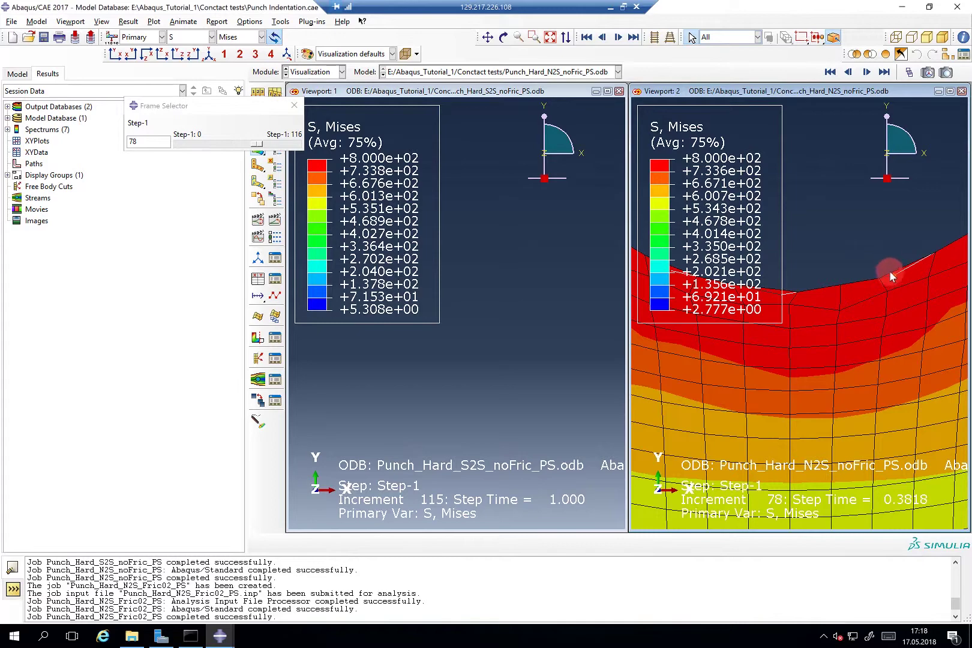
{"action": "scroll", "coordinate": [868, 256], "scroll_direction": "down", "scroll_amount": 3}
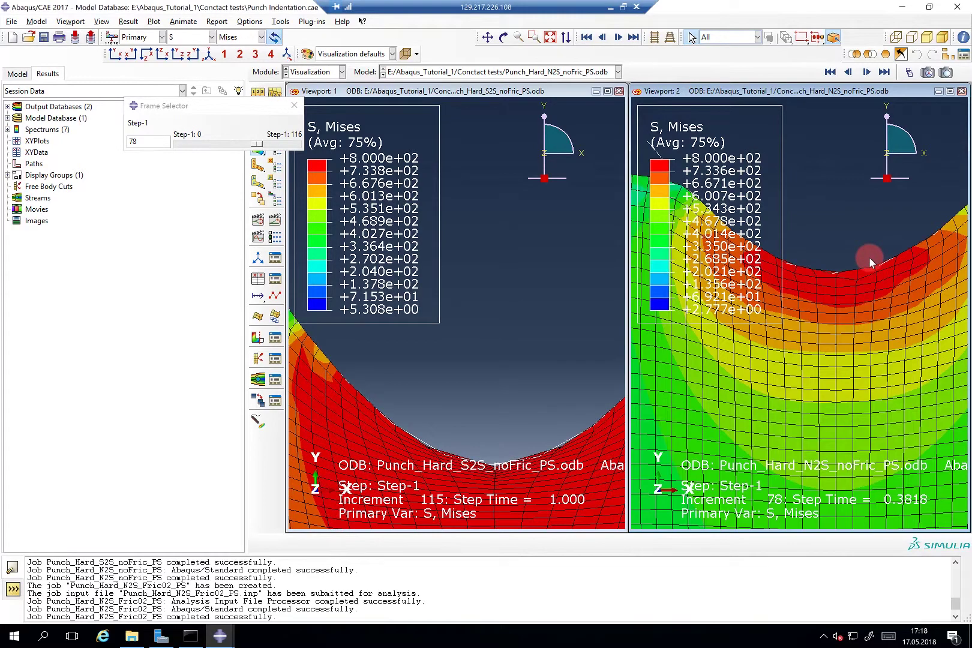
{"action": "scroll", "coordinate": [868, 257], "scroll_direction": "down", "scroll_amount": 5}
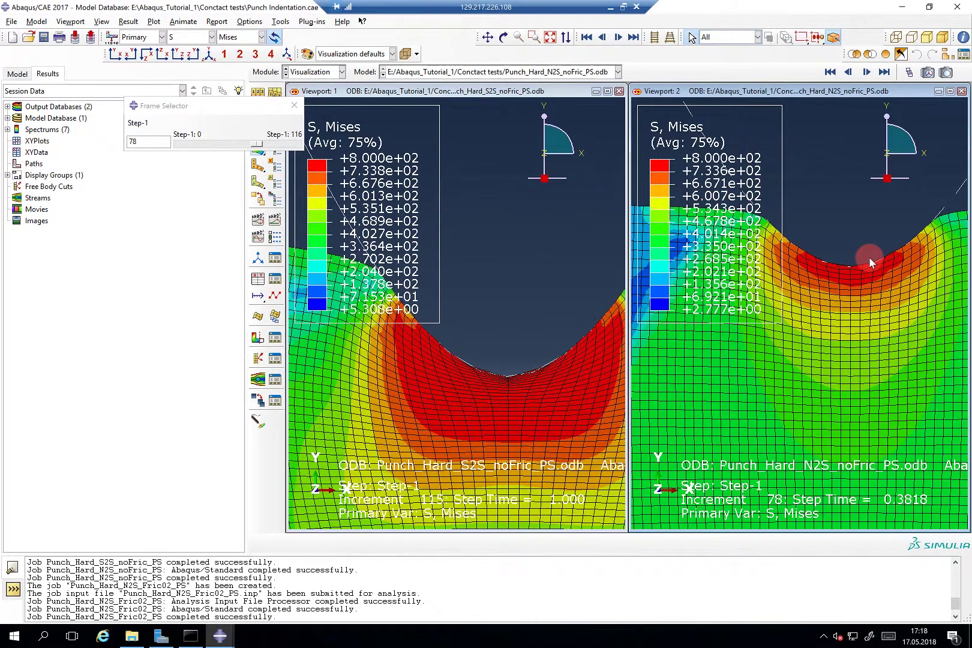
{"action": "scroll", "coordinate": [537, 506], "scroll_direction": "down", "scroll_amount": 2}
{"action": "scroll", "coordinate": [524, 391], "scroll_direction": "up", "scroll_amount": 5}
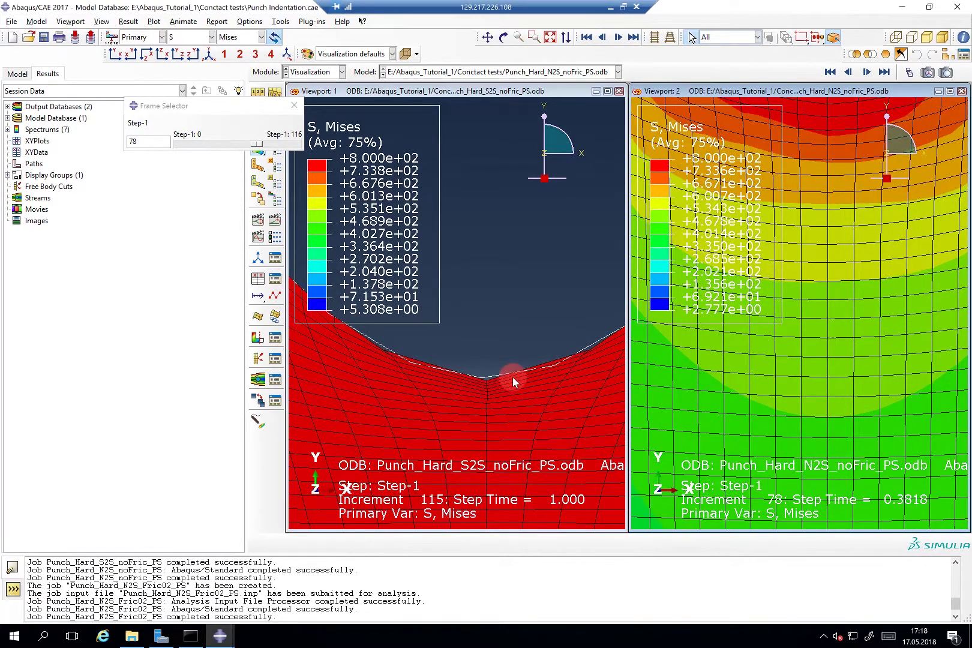
{"action": "scroll", "coordinate": [513, 381], "scroll_direction": "up", "scroll_amount": 1}
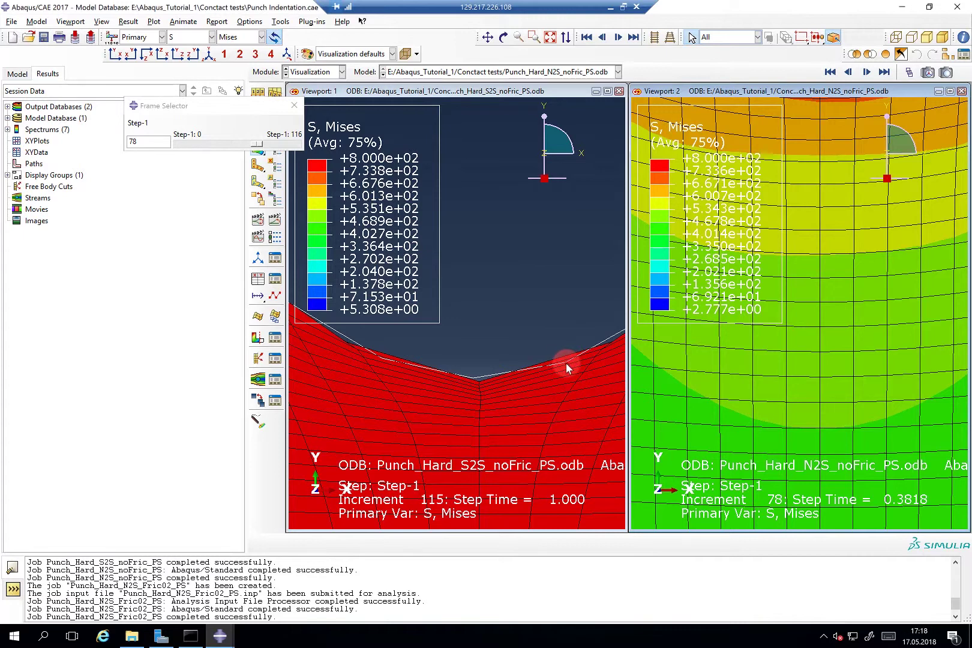
{"action": "left_click", "coordinate": [552, 396]}
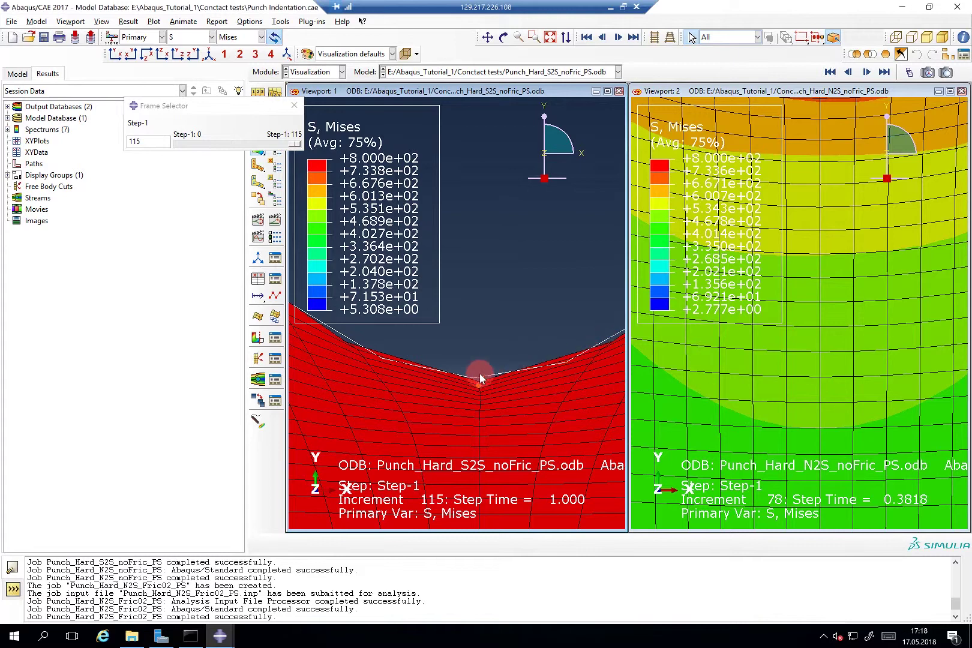
{"action": "scroll", "coordinate": [479, 373], "scroll_direction": "up", "scroll_amount": 5}
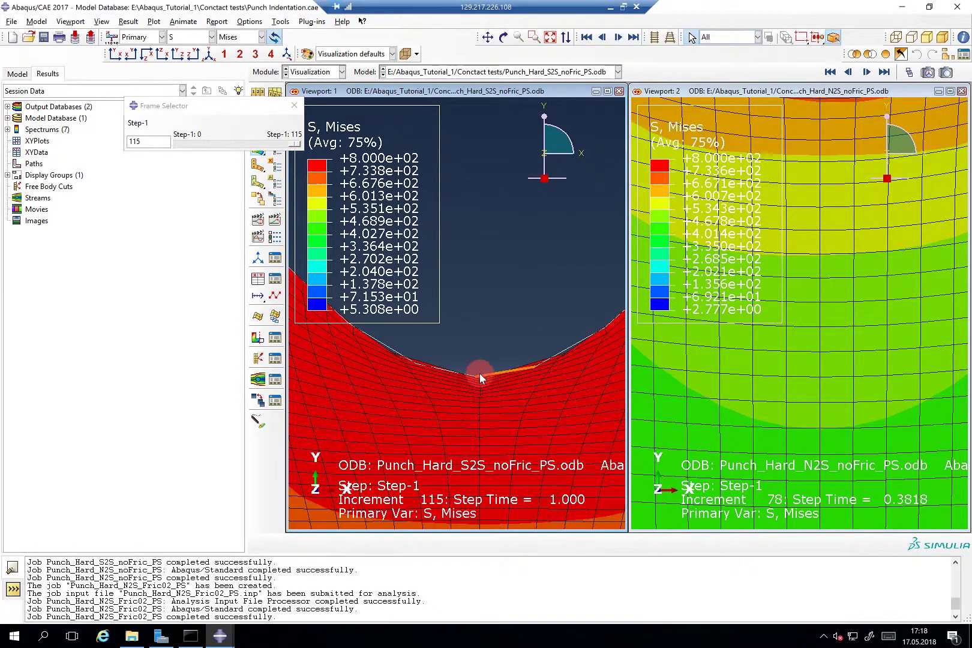
{"action": "scroll", "coordinate": [479, 372], "scroll_direction": "up", "scroll_amount": 3}
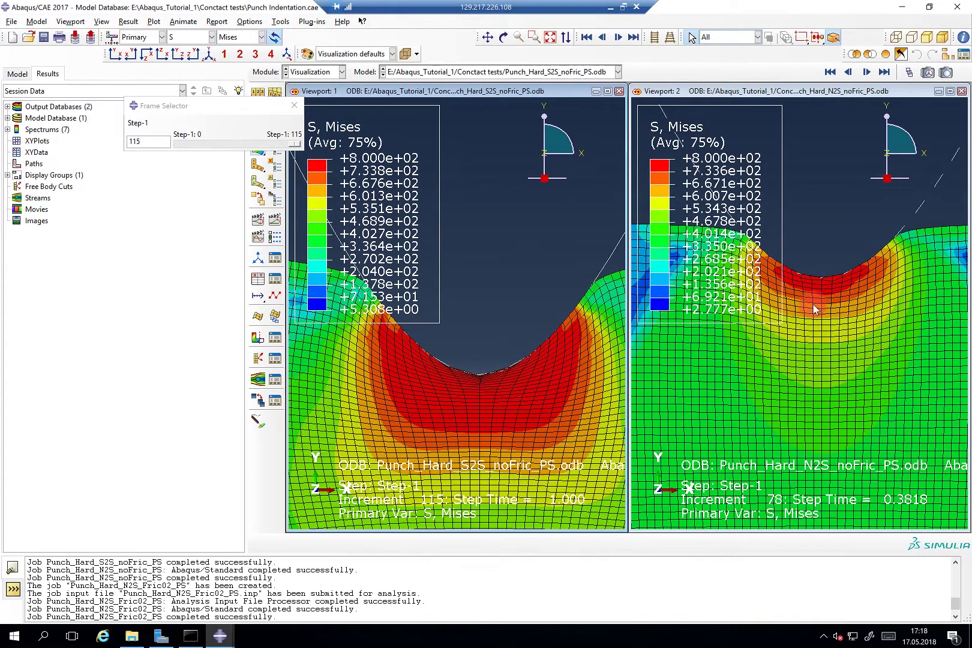
{"action": "scroll", "coordinate": [819, 283], "scroll_direction": "down", "scroll_amount": 3}
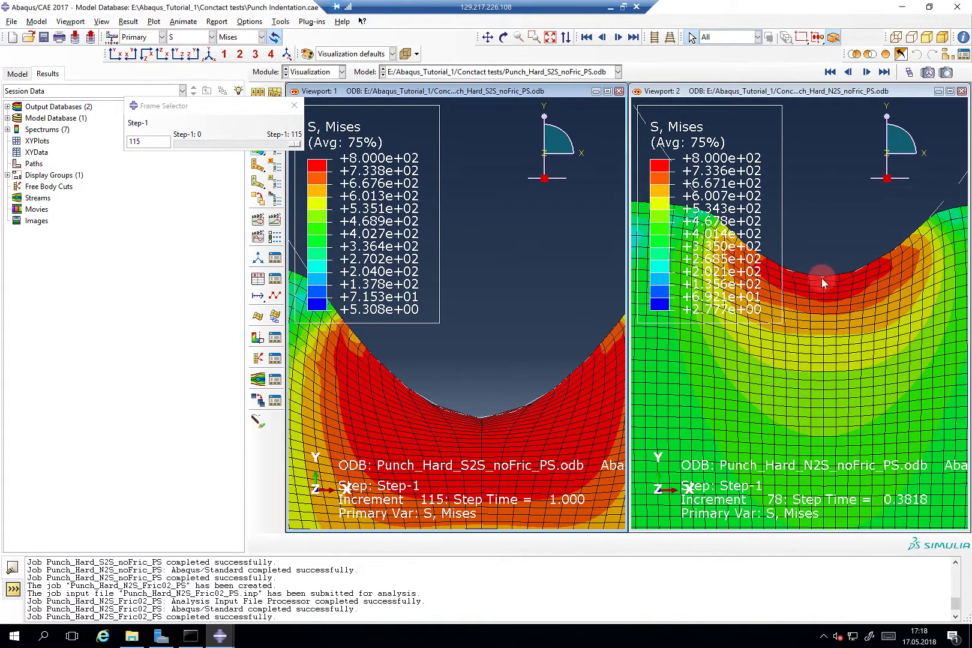
{"action": "scroll", "coordinate": [822, 274], "scroll_direction": "down", "scroll_amount": 2}
Show frame 113 of the S2S results in Viewport 1 with the Frame Selector.
{"action": "left_click", "coordinate": [909, 72]}
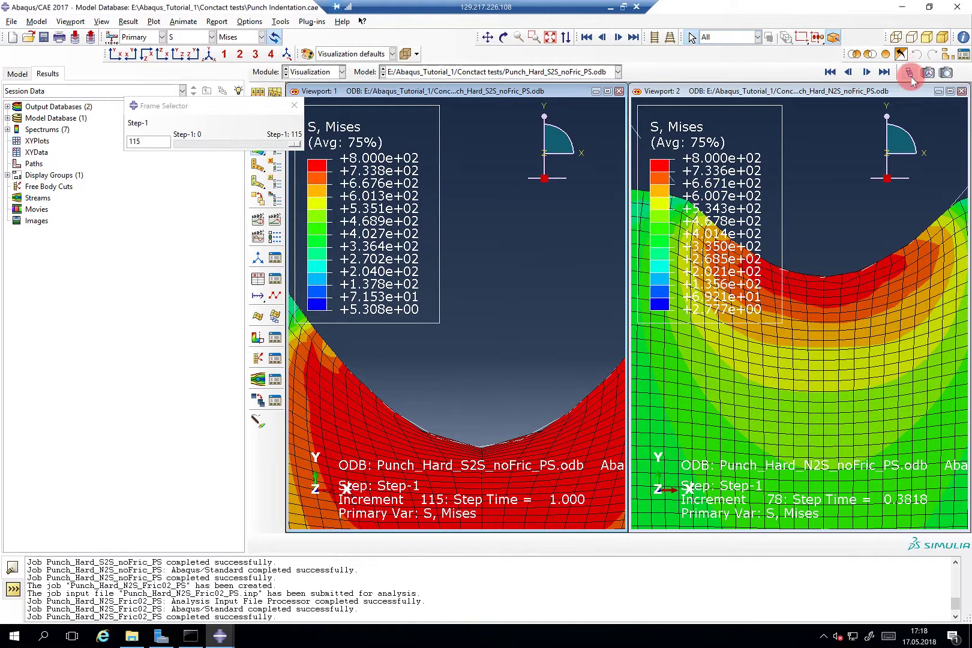
{"action": "left_click", "coordinate": [292, 145]}
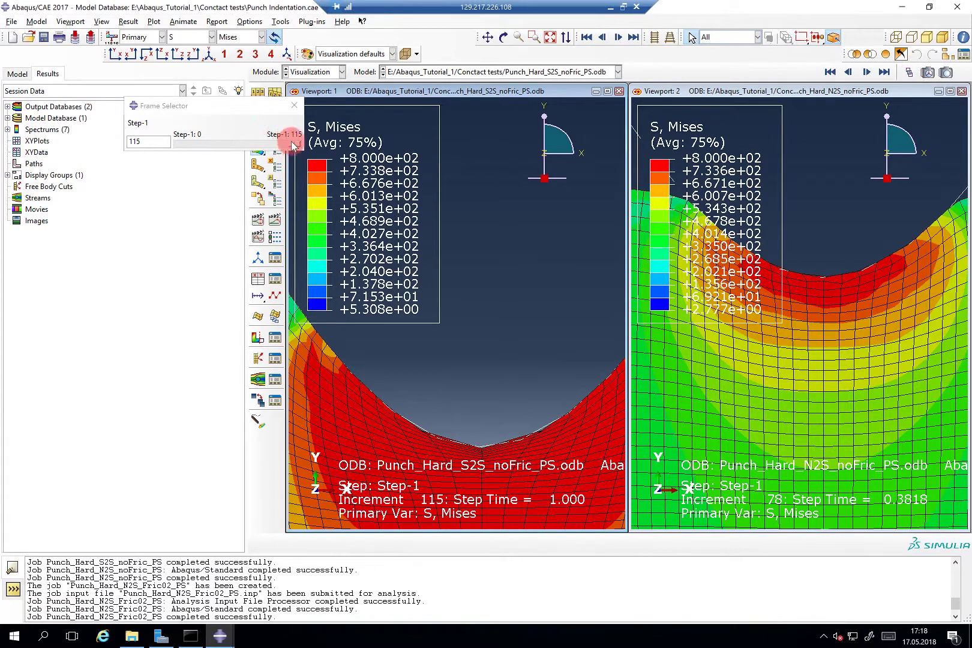
{"action": "left_click_drag", "start_coordinate": [292, 145], "coordinate": [288, 144]}
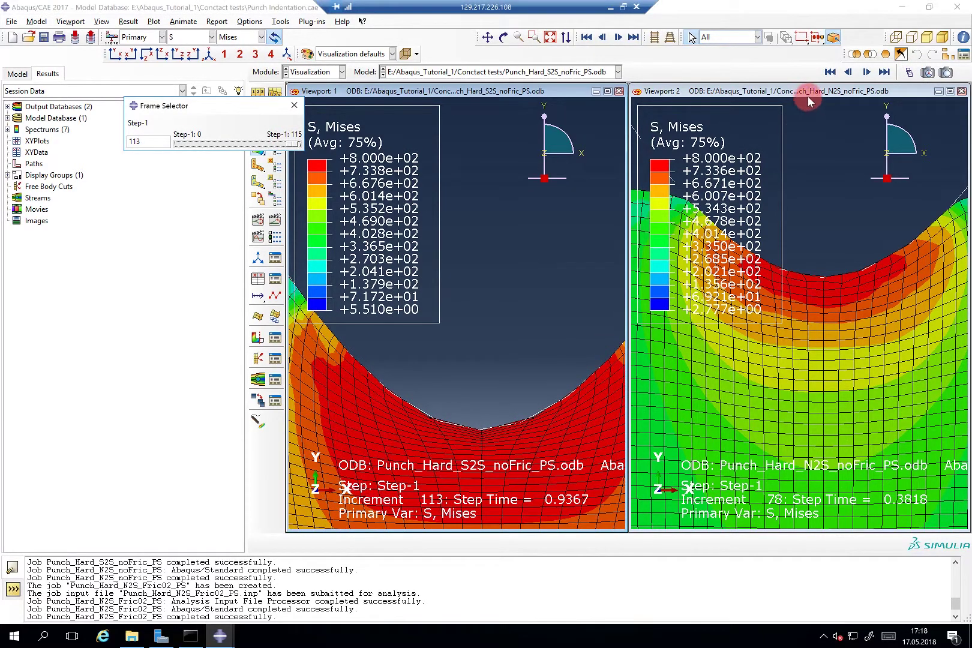
Activate Viewport 2 and advance the N2S results to frame 116 with the Frame Selector.
{"action": "left_click", "coordinate": [808, 96]}
{"action": "left_click", "coordinate": [259, 144]}
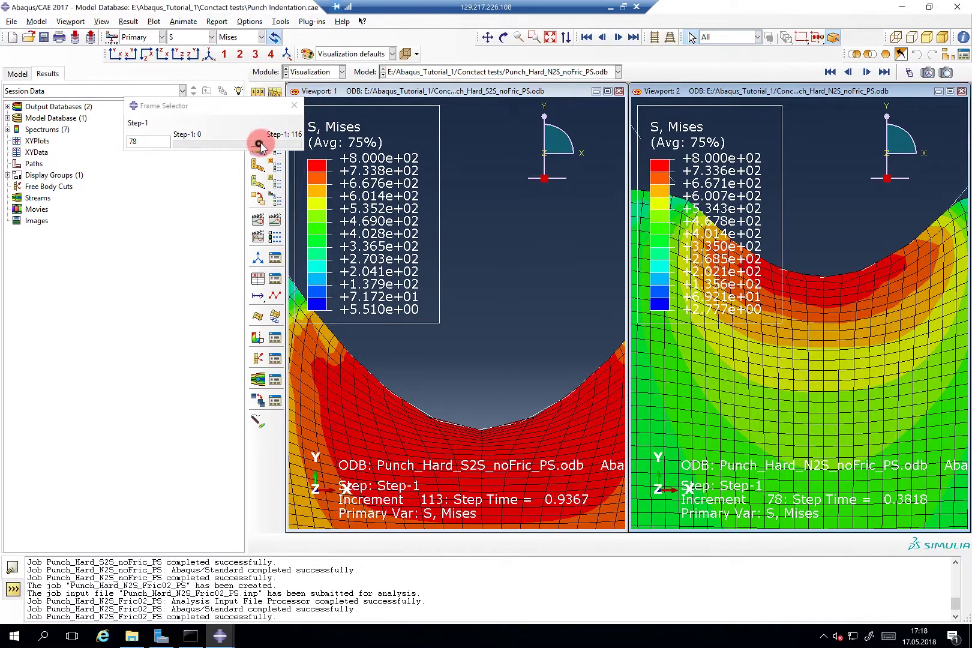
{"action": "left_click_drag", "start_coordinate": [259, 144], "coordinate": [292, 146]}
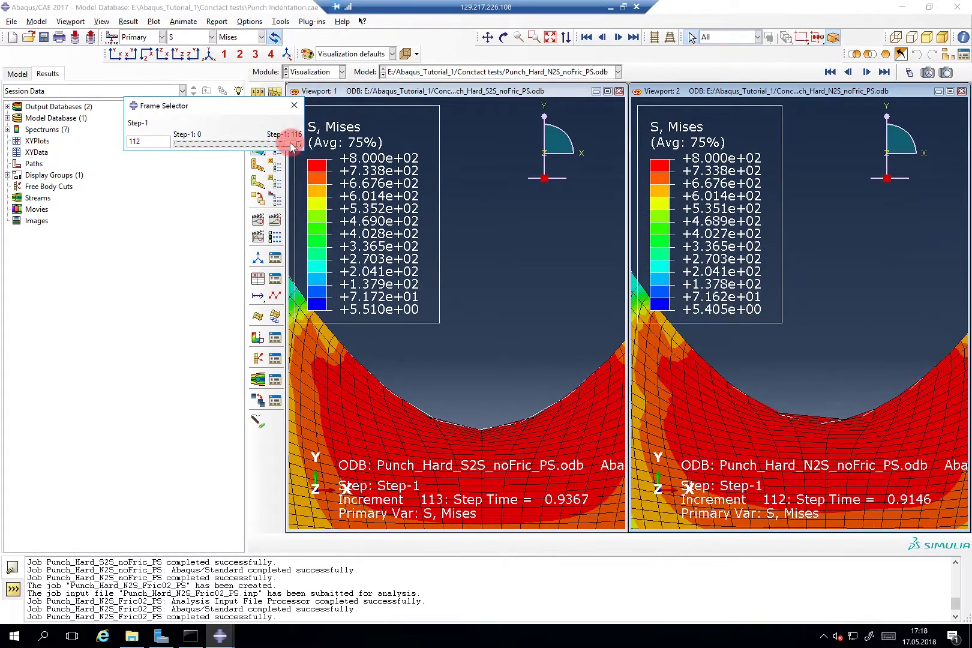
{"action": "left_click_drag", "start_coordinate": [292, 146], "coordinate": [298, 144]}
{"action": "left_click", "coordinate": [503, 331]}
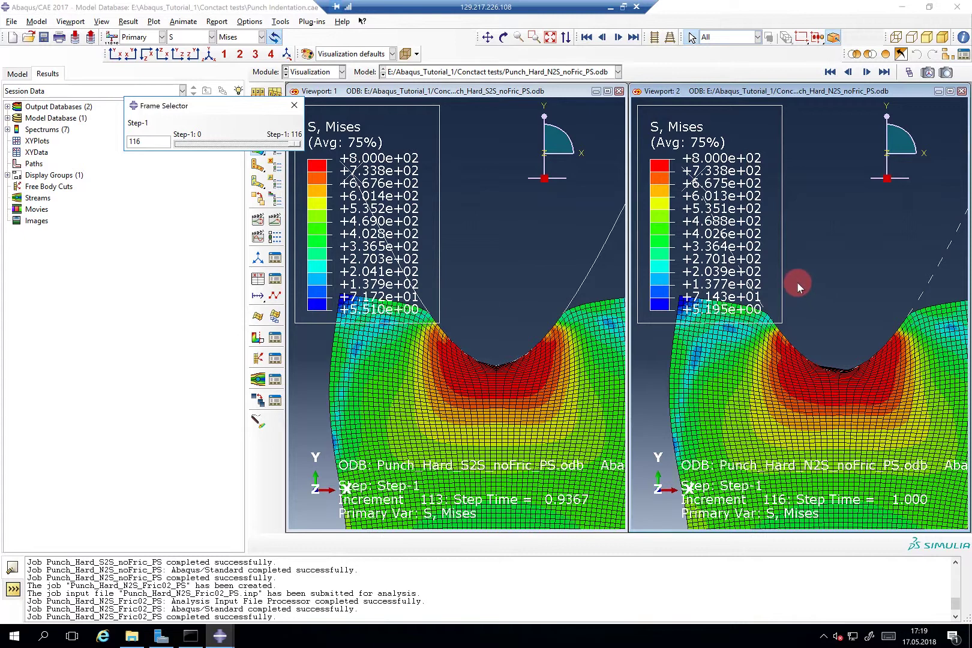
Open the results of the completed job Punch_Hard_N2S_Fric02_PS in Viewport 1.
{"action": "left_click", "coordinate": [568, 91]}
{"action": "left_click", "coordinate": [17, 73]}
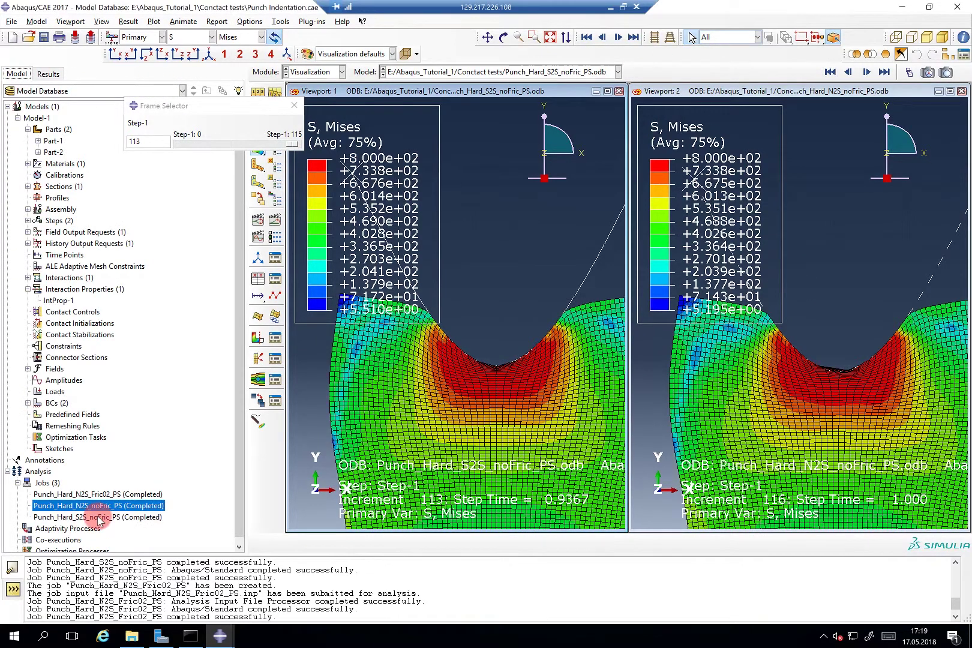
{"action": "left_click", "coordinate": [98, 494]}
{"action": "right_click", "coordinate": [99, 496]}
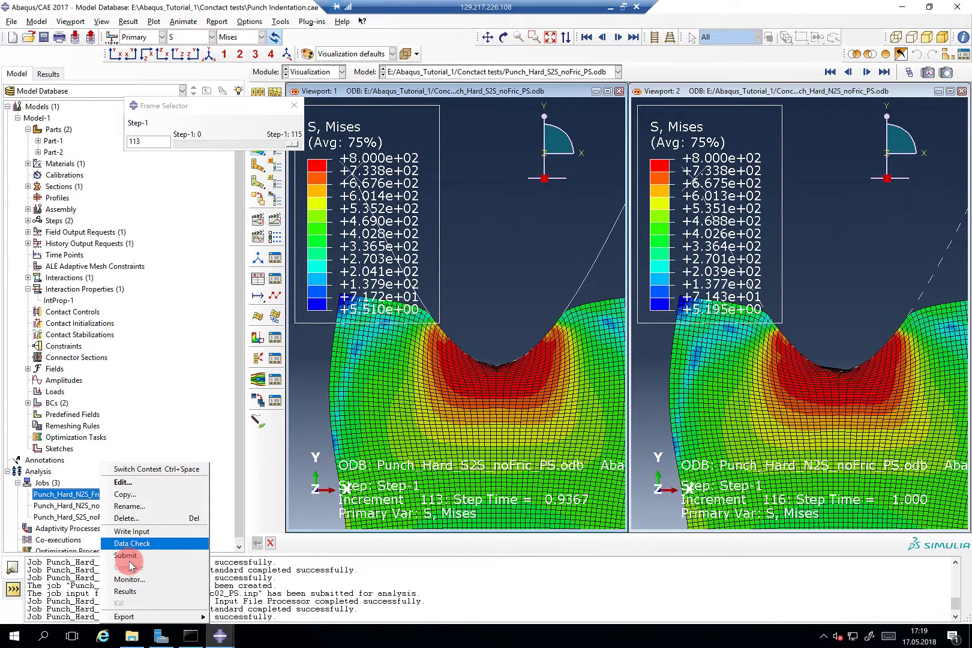
{"action": "left_click", "coordinate": [135, 591]}
Move the Frame Selector clear of the toolbox and plot Mises stress contours on the deformed shape of the N2S friction results.
{"action": "left_click", "coordinate": [252, 106]}
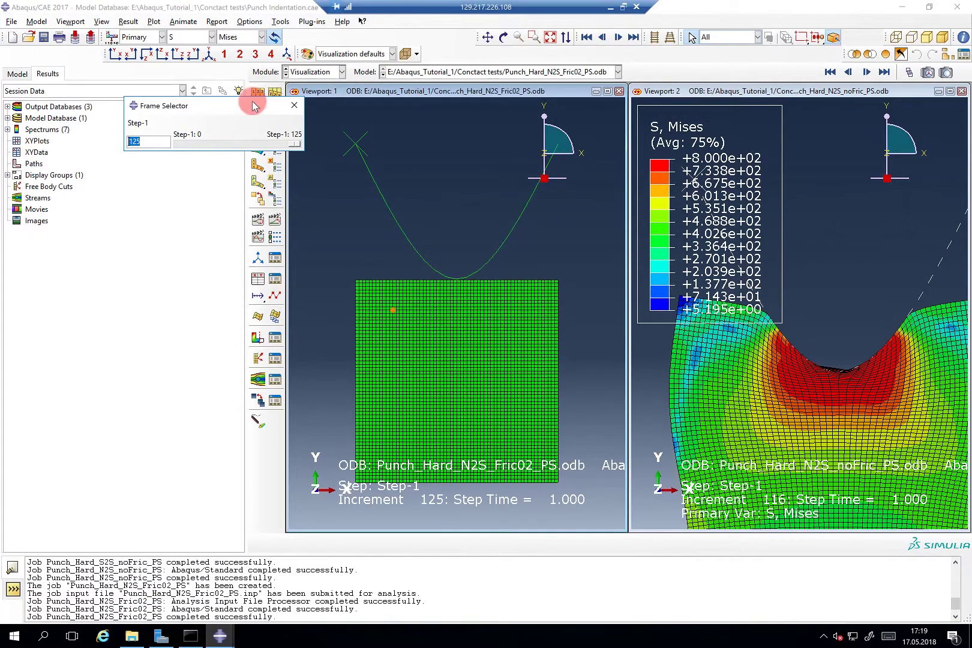
{"action": "left_click_drag", "start_coordinate": [253, 101], "coordinate": [239, 80]}
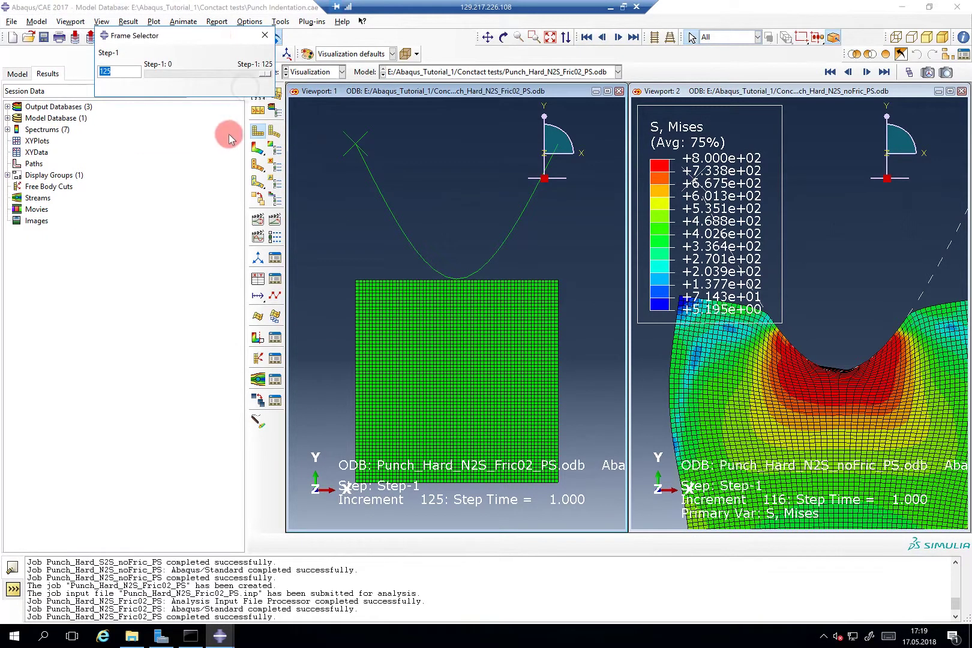
{"action": "left_click", "coordinate": [257, 150]}
{"action": "left_click", "coordinate": [437, 372]}
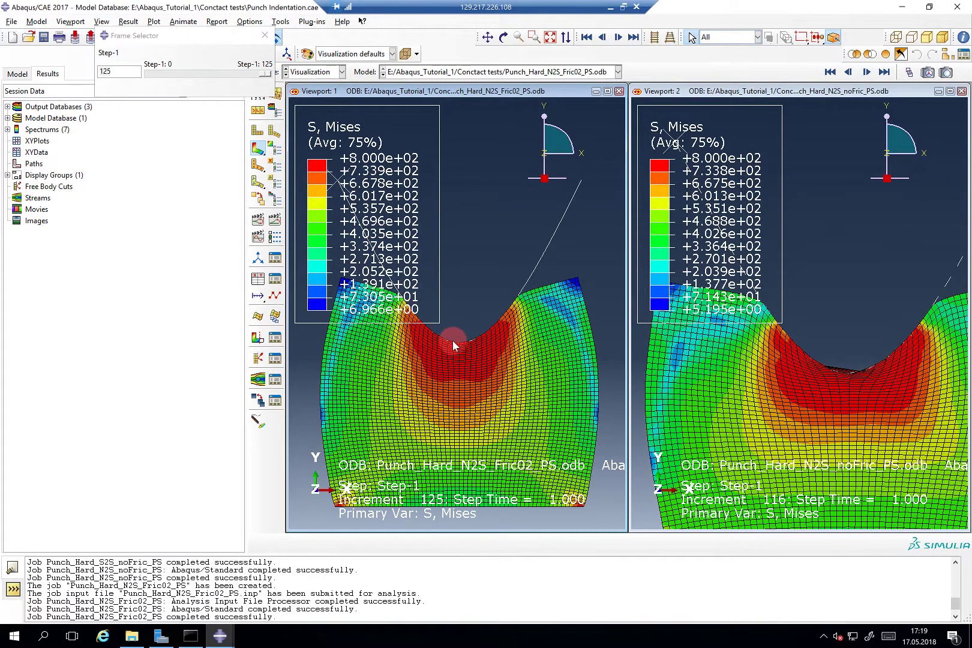
Compare the contact edge and mesh distortion under the punch between the N2S results with friction and without friction.
{"action": "scroll", "coordinate": [453, 340], "scroll_direction": "up", "scroll_amount": 4}
{"action": "scroll", "coordinate": [463, 346], "scroll_direction": "down", "scroll_amount": 3}
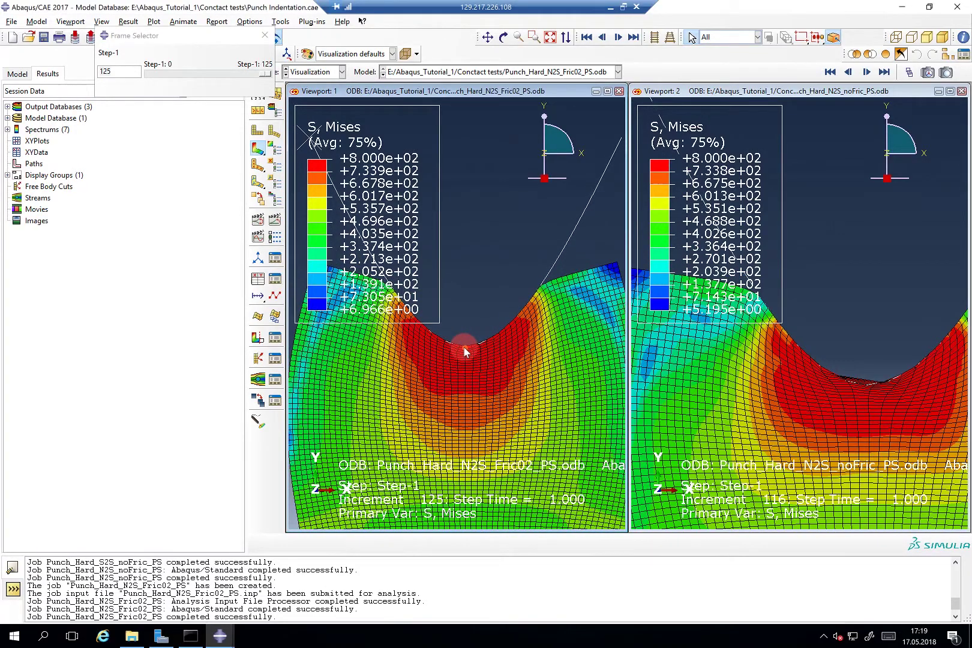
{"action": "scroll", "coordinate": [463, 346], "scroll_direction": "up", "scroll_amount": 4}
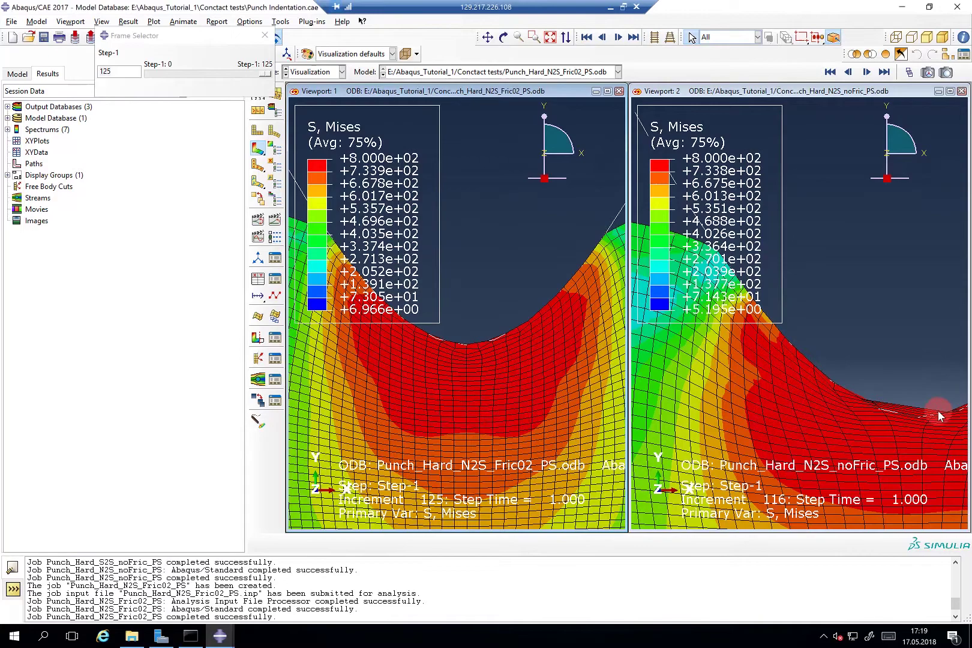
{"action": "scroll", "coordinate": [937, 409], "scroll_direction": "down", "scroll_amount": 4}
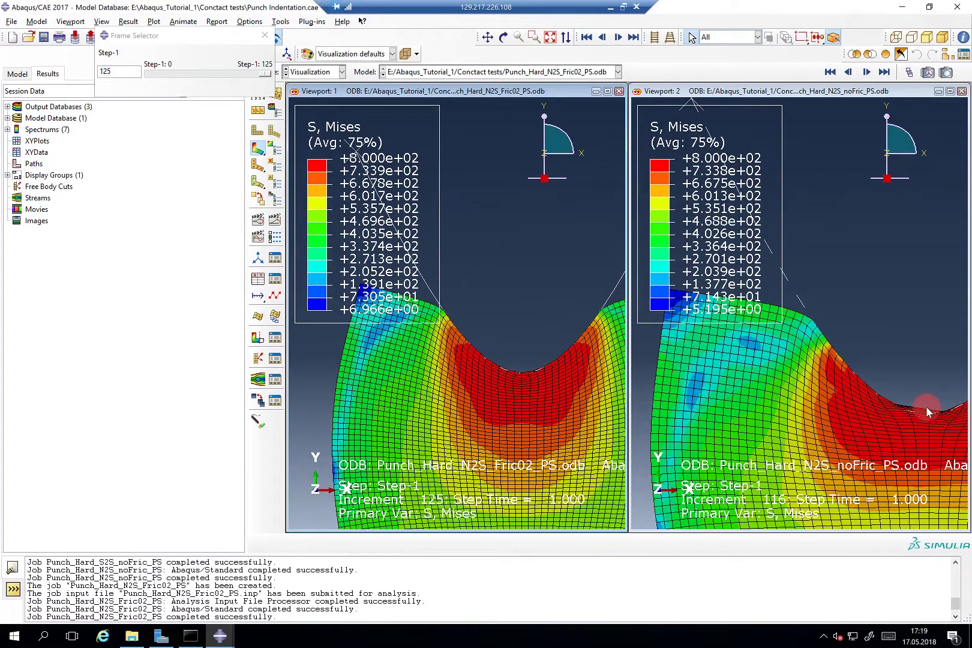
{"action": "key", "text": "F2"}
{"action": "left_click_drag", "start_coordinate": [890, 406], "coordinate": [846, 362]}
{"action": "key", "text": "Escape"}
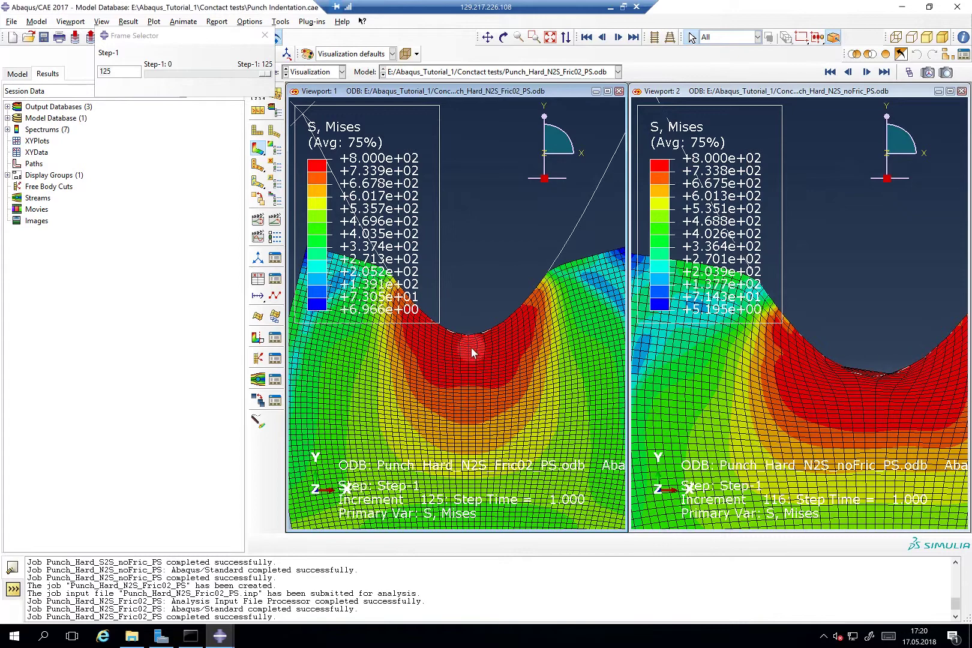
{"action": "scroll", "coordinate": [467, 331], "scroll_direction": "down", "scroll_amount": 3}
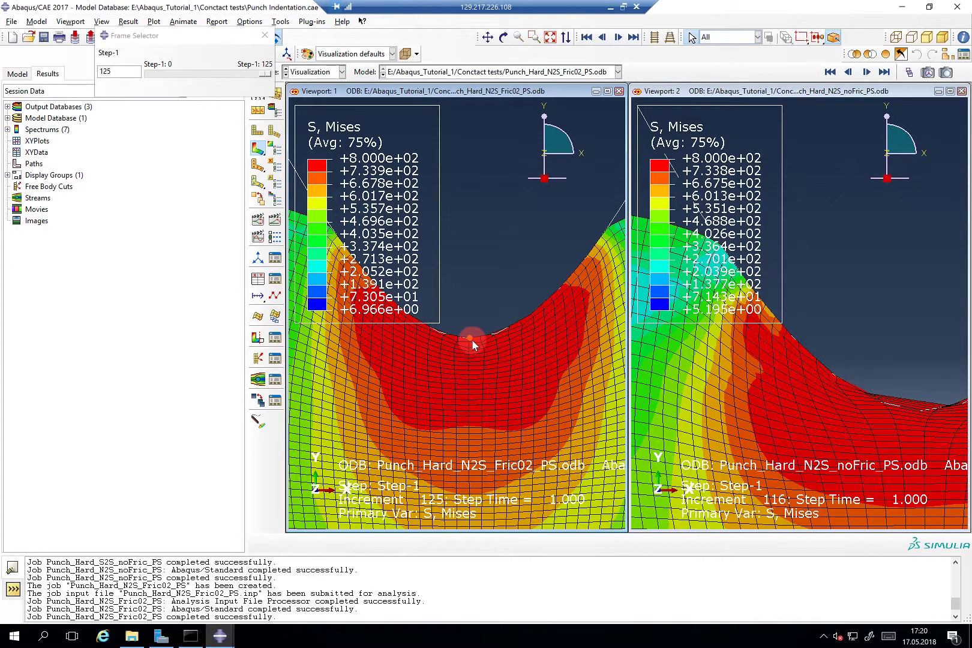
{"action": "scroll", "coordinate": [472, 340], "scroll_direction": "up", "scroll_amount": 4}
{"action": "scroll", "coordinate": [471, 343], "scroll_direction": "up", "scroll_amount": 2}
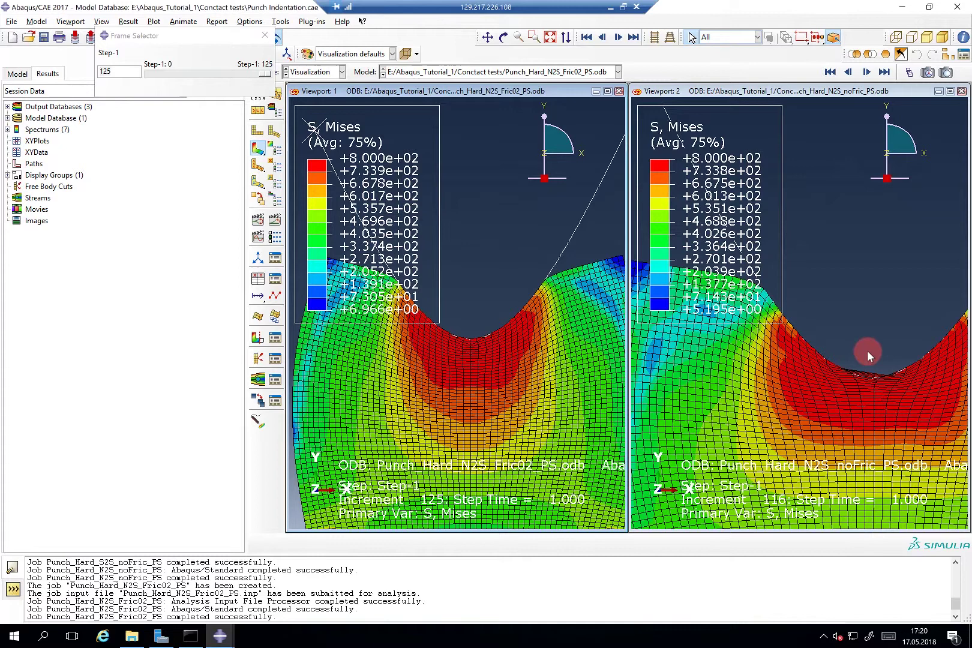
Expand Part-2 in the model tree and open its mesh.
{"action": "left_click", "coordinate": [24, 75]}
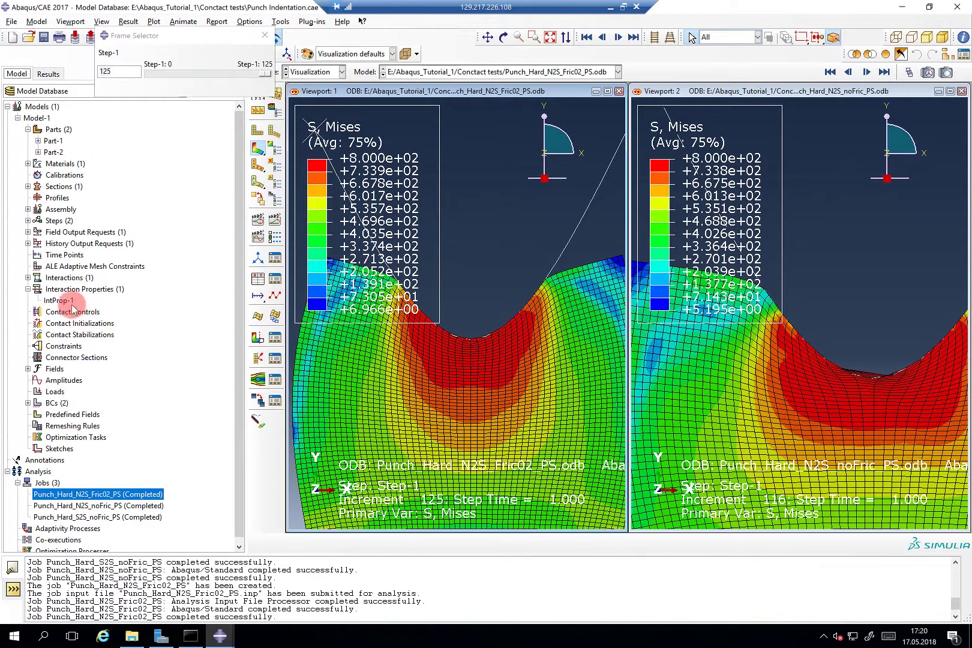
{"action": "left_click", "coordinate": [37, 152]}
{"action": "double_click", "coordinate": [69, 266]}
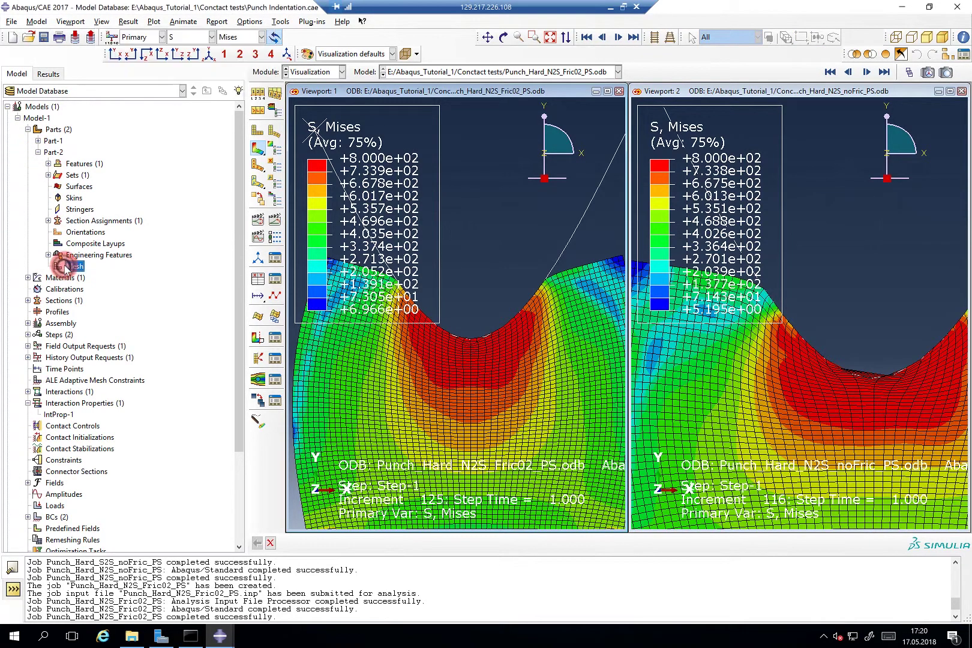
Assign Enhanced hourglass control to the reduced-integration plane stress quad elements of the whole Part-2 face.
{"action": "left_click", "coordinate": [260, 142]}
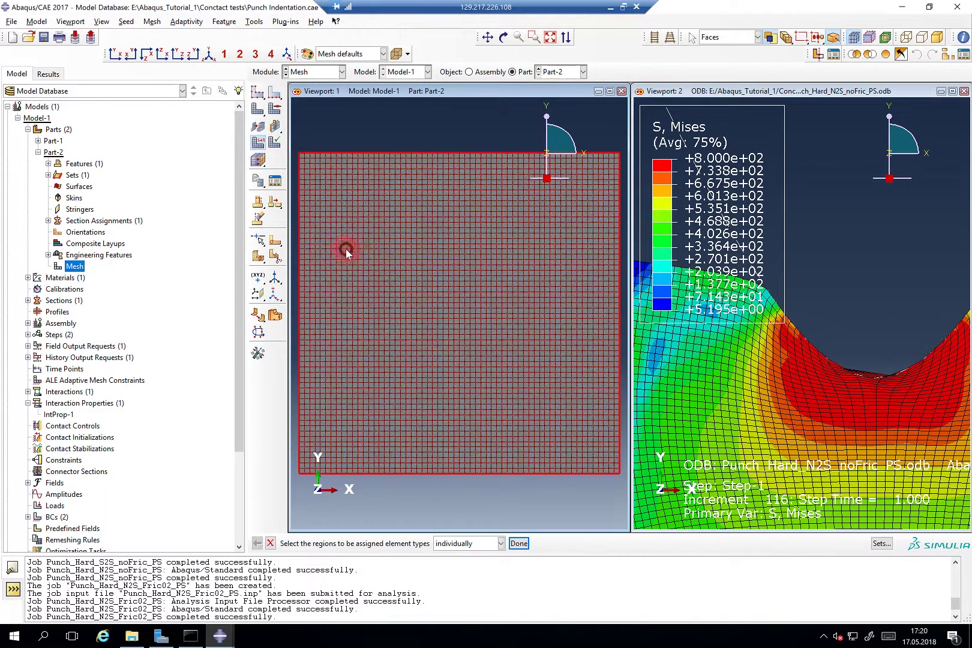
{"action": "left_click", "coordinate": [358, 251]}
{"action": "middle_click", "coordinate": [358, 251]}
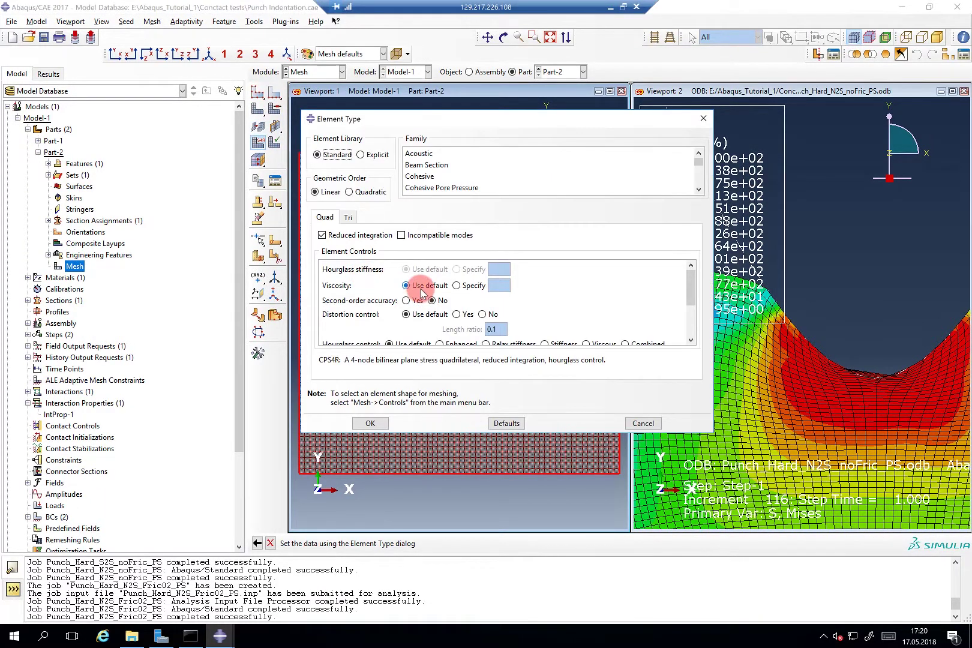
{"action": "scroll", "coordinate": [424, 297], "scroll_direction": "down", "scroll_amount": 1}
{"action": "left_click", "coordinate": [461, 340]}
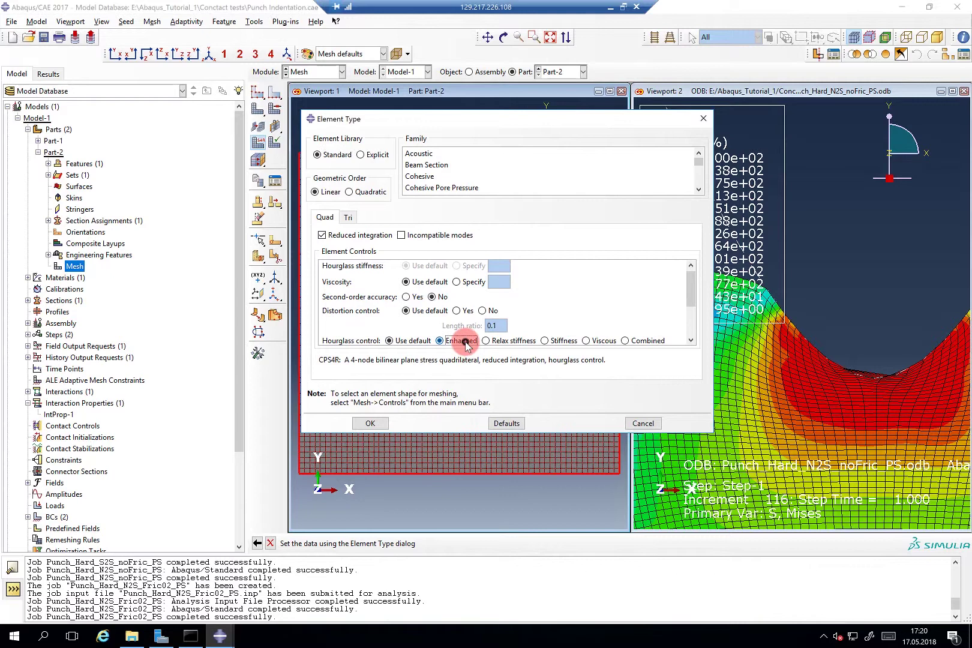
{"action": "left_click", "coordinate": [370, 423]}
{"action": "middle_click", "coordinate": [406, 471]}
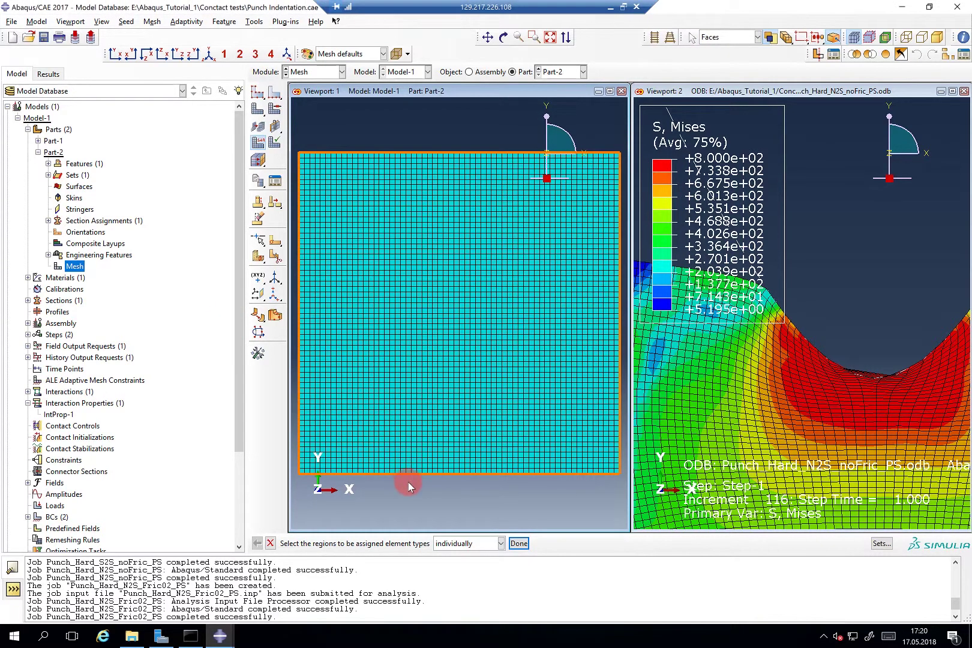
Create a full analysis job named Punch_Hard_N2S_Fric02_PS_enhHG from Model-1 with the default job settings.
{"action": "scroll", "coordinate": [240, 456], "scroll_direction": "down", "scroll_amount": 4}
{"action": "left_click", "coordinate": [8, 466]}
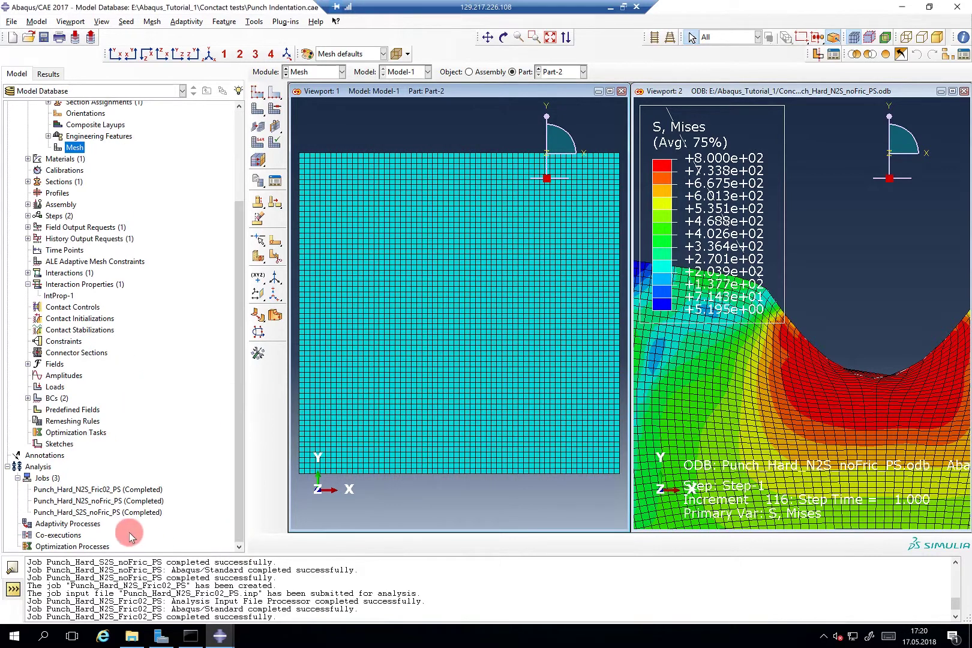
{"action": "left_click", "coordinate": [42, 477]}
{"action": "double_click", "coordinate": [82, 478]}
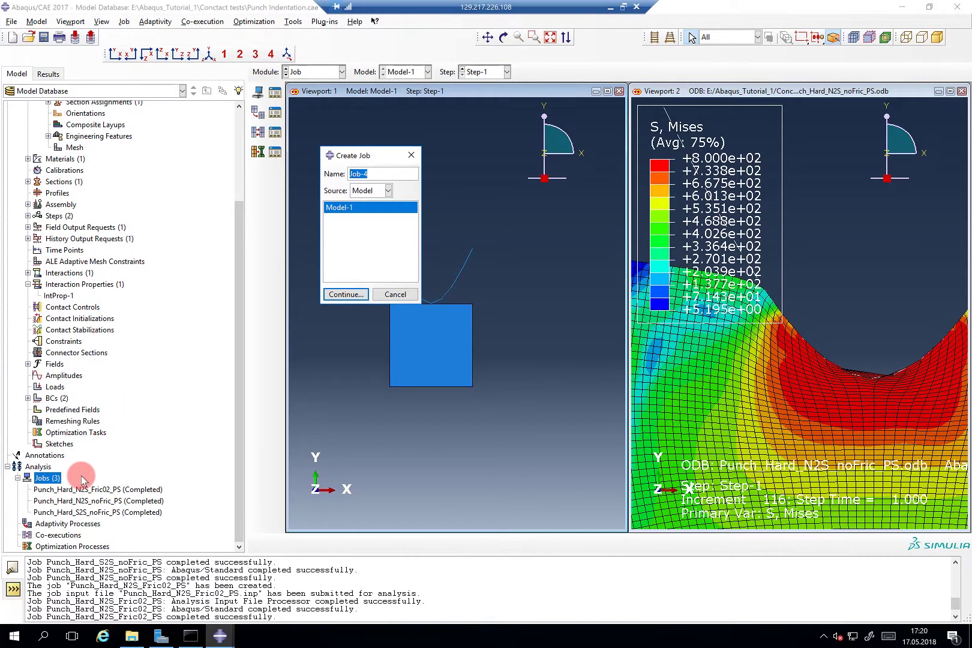
{"action": "type", "text": "Punch"}
{"action": "type", "text": "_Hard_N"}
{"action": "type", "text": "2"}
{"action": "type", "text": "S"}
{"action": "type", "text": "_Fric02"}
{"action": "type", "text": "_PS"}
{"action": "type", "text": "_enhHG"}
{"action": "left_click", "coordinate": [359, 294]}
{"action": "left_click", "coordinate": [294, 474]}
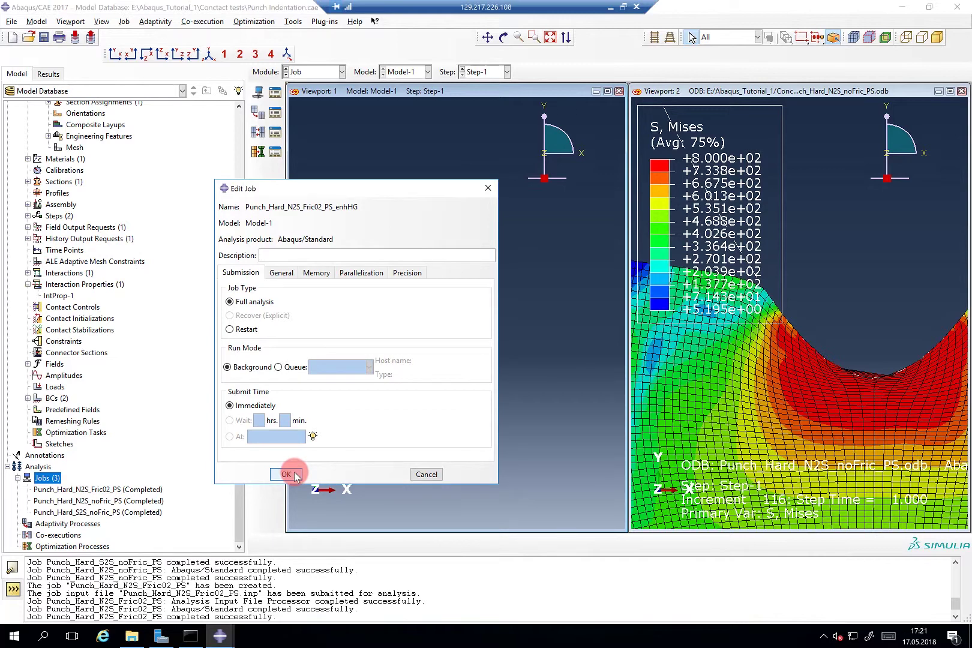
Submit the Punch_Hard_N2S_Fric02_PS_enhHG job for analysis and save the model database.
{"action": "left_click", "coordinate": [111, 500]}
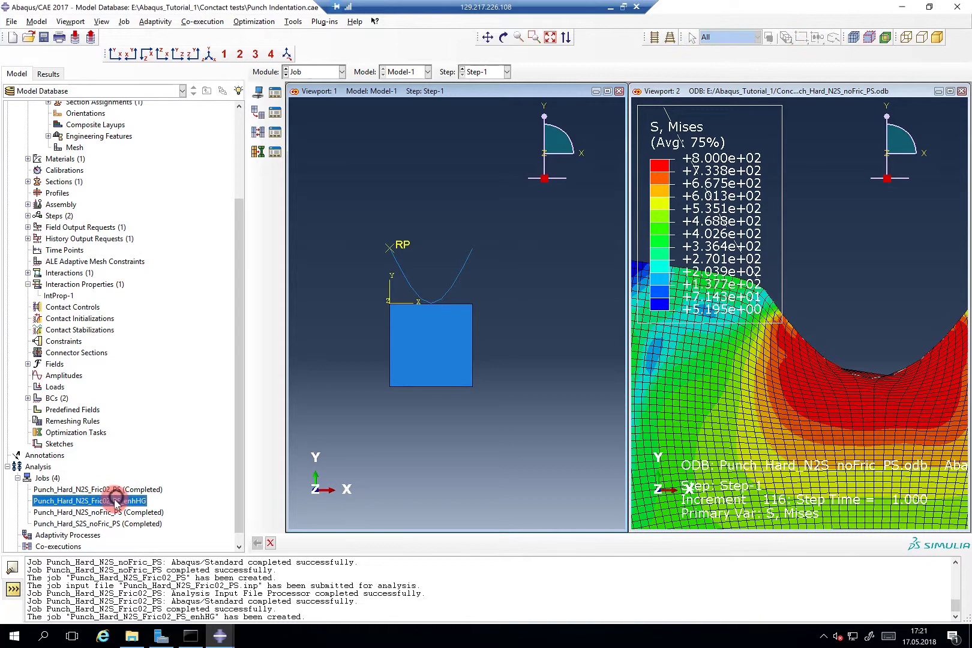
{"action": "right_click", "coordinate": [115, 506]}
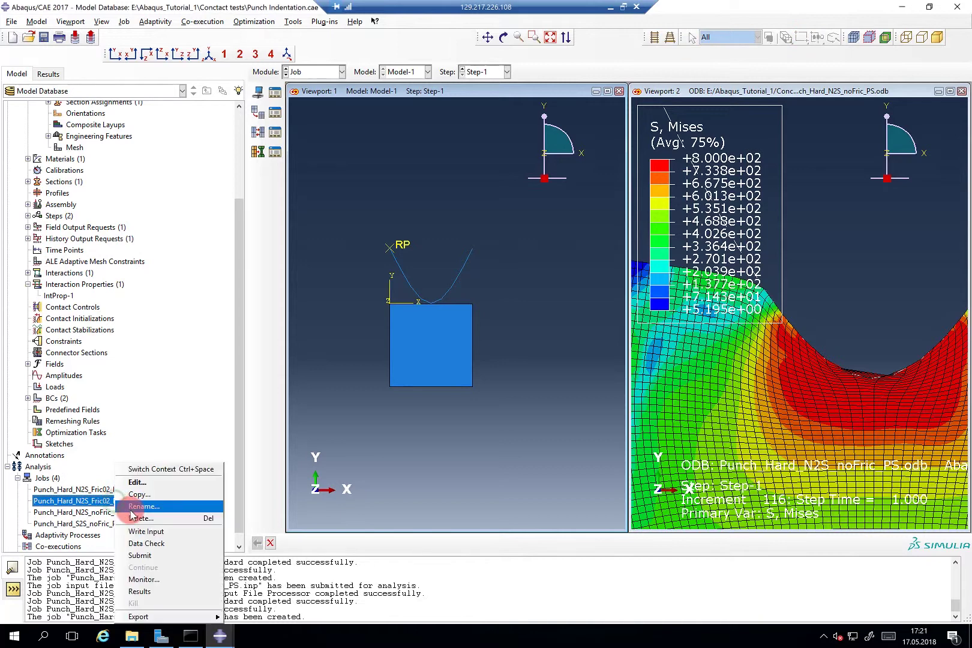
{"action": "left_click", "coordinate": [153, 552]}
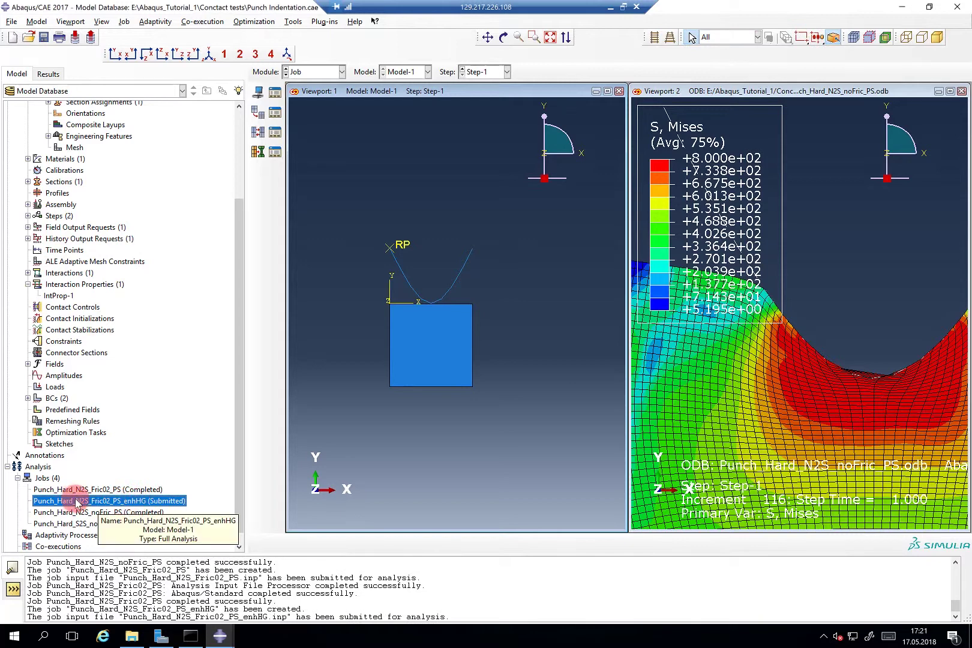
{"action": "left_click", "coordinate": [44, 37]}
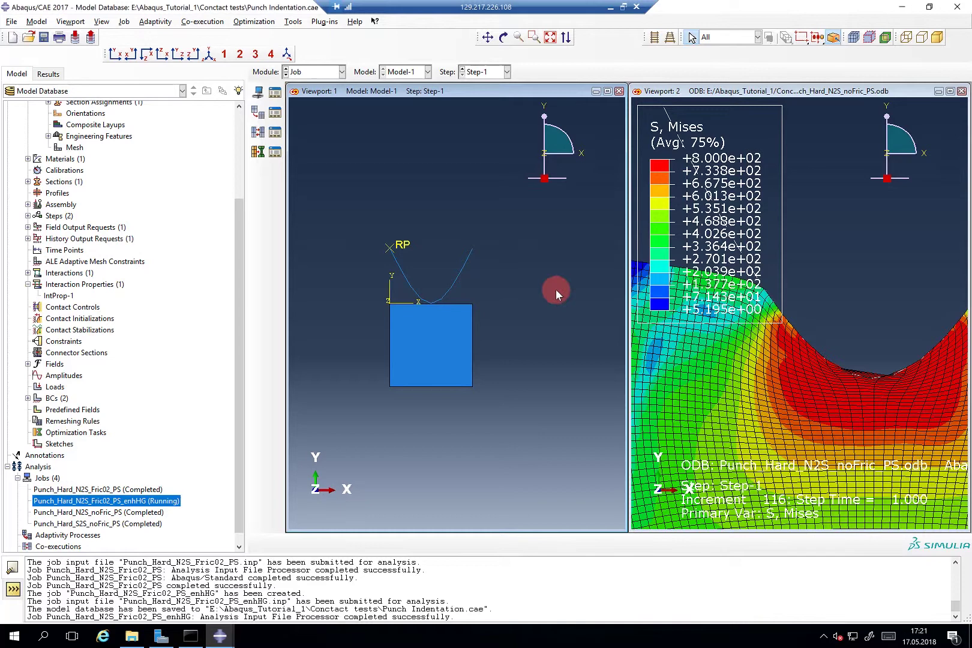
Activate Viewport 2, move the Frame Selector clear of the result-variable controls, and view the S12 shear stress contours.
{"action": "scroll", "coordinate": [886, 366], "scroll_direction": "up", "scroll_amount": 2}
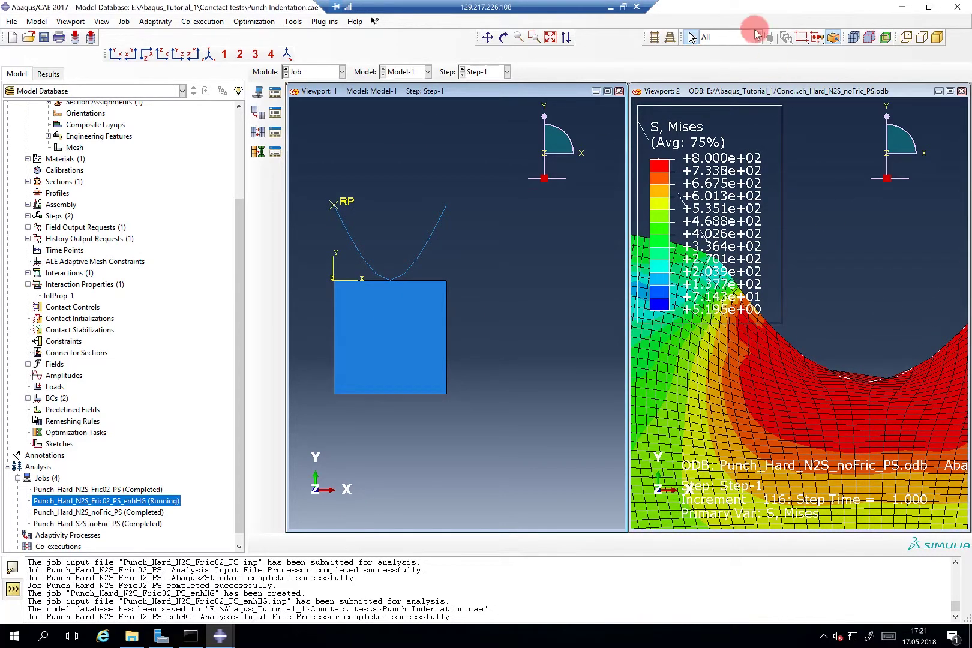
{"action": "left_click", "coordinate": [758, 89]}
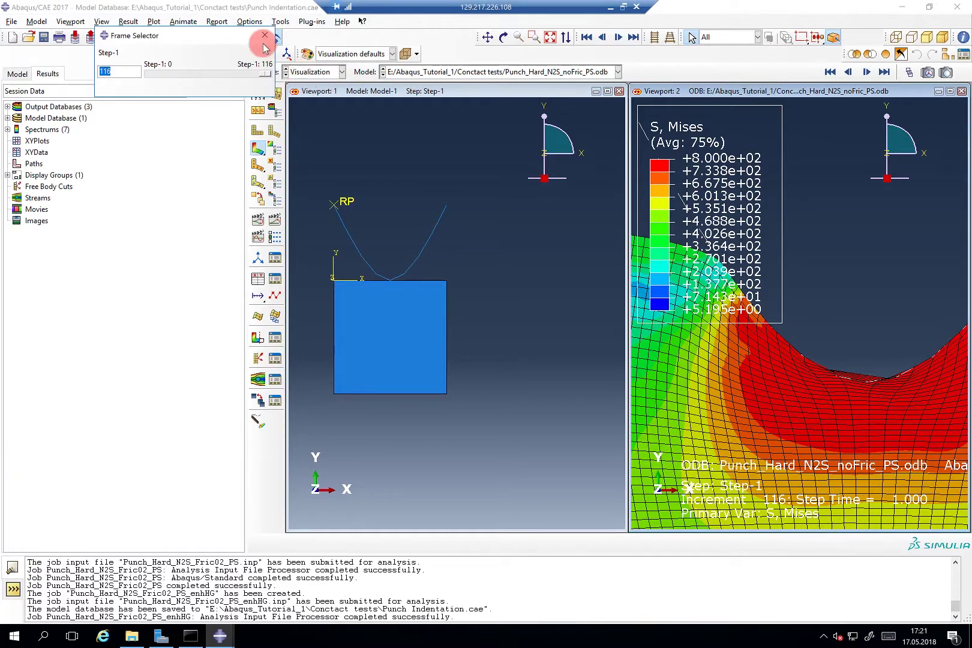
{"action": "left_click_drag", "start_coordinate": [257, 35], "coordinate": [228, 120]}
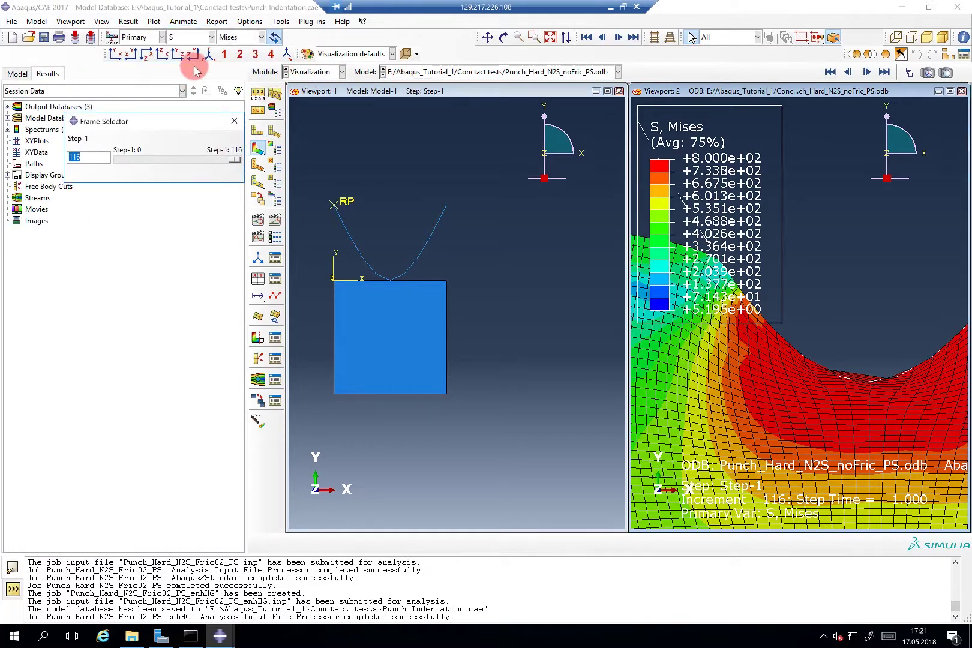
{"action": "left_click", "coordinate": [232, 37]}
{"action": "scroll", "coordinate": [253, 197], "scroll_direction": "down", "scroll_amount": 1}
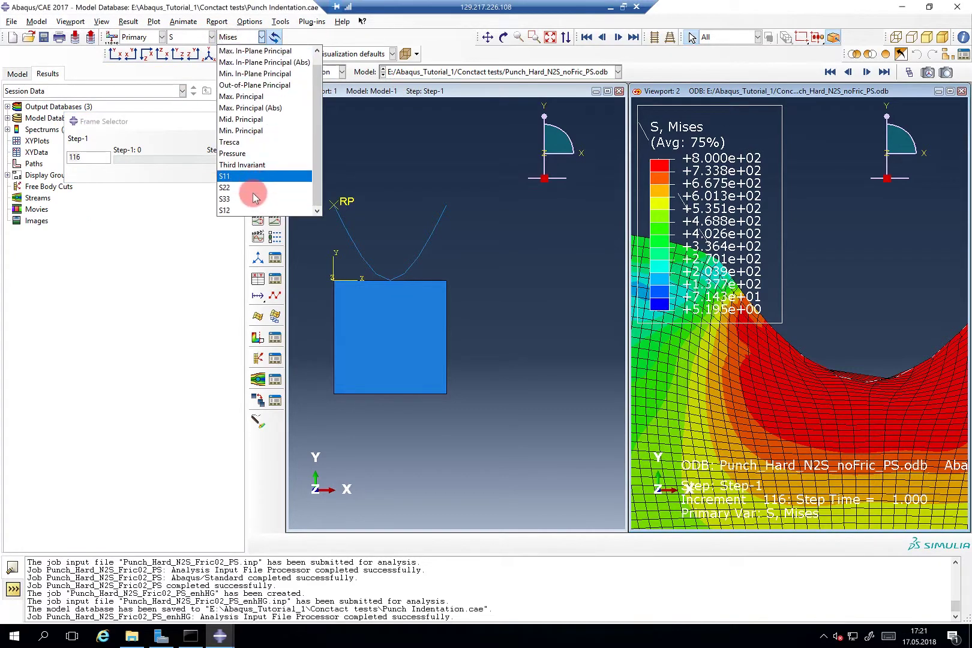
{"action": "left_click", "coordinate": [247, 208]}
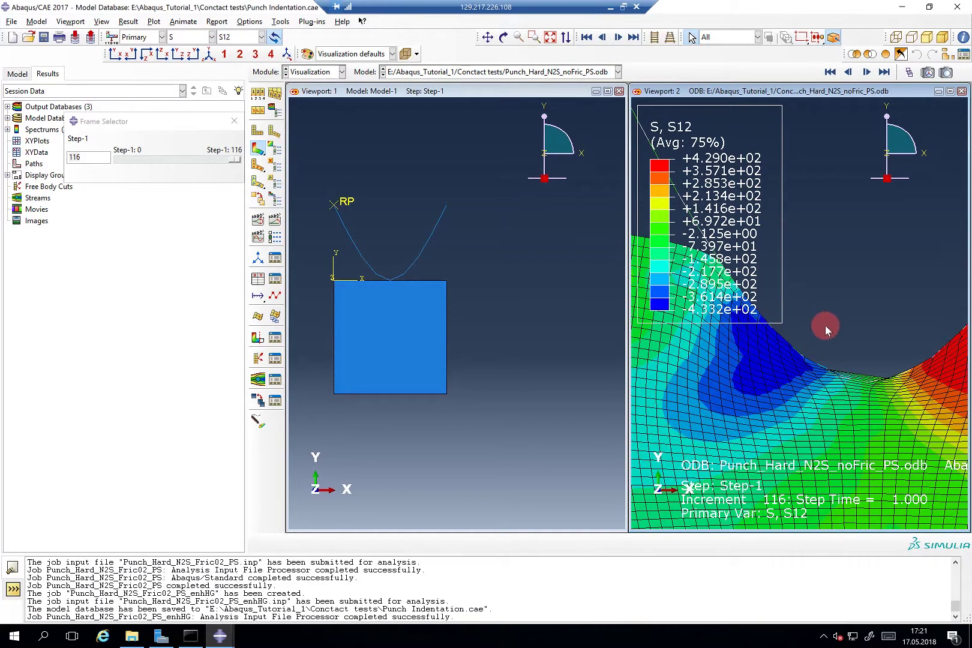
{"action": "scroll", "coordinate": [827, 323], "scroll_direction": "up", "scroll_amount": 2}
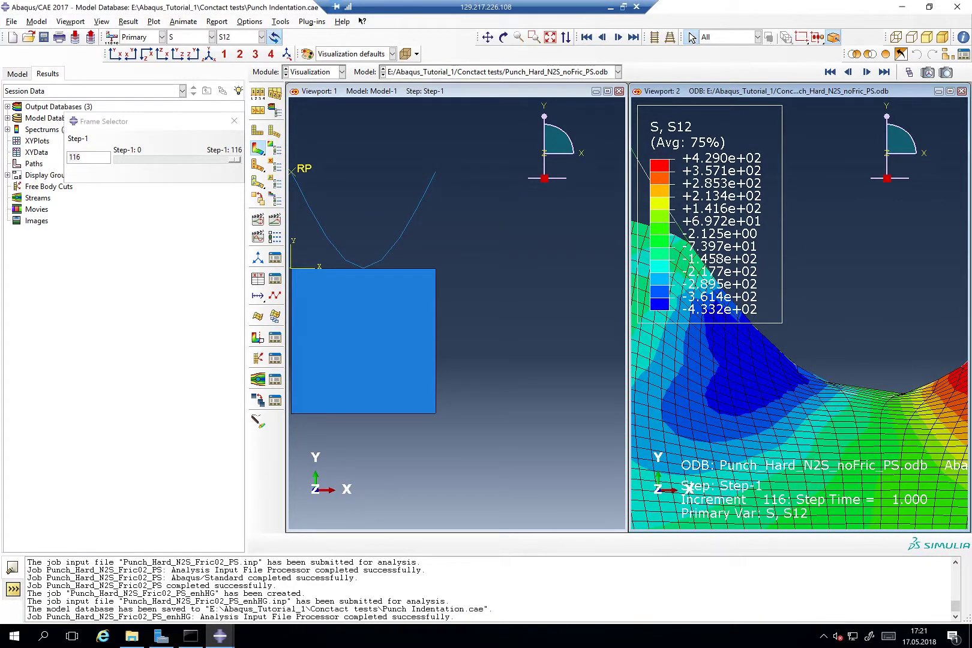
Switch the N2S frictionless plot back to Mises stress, and view the AC YIELD field over the whole block.
{"action": "left_click", "coordinate": [229, 36]}
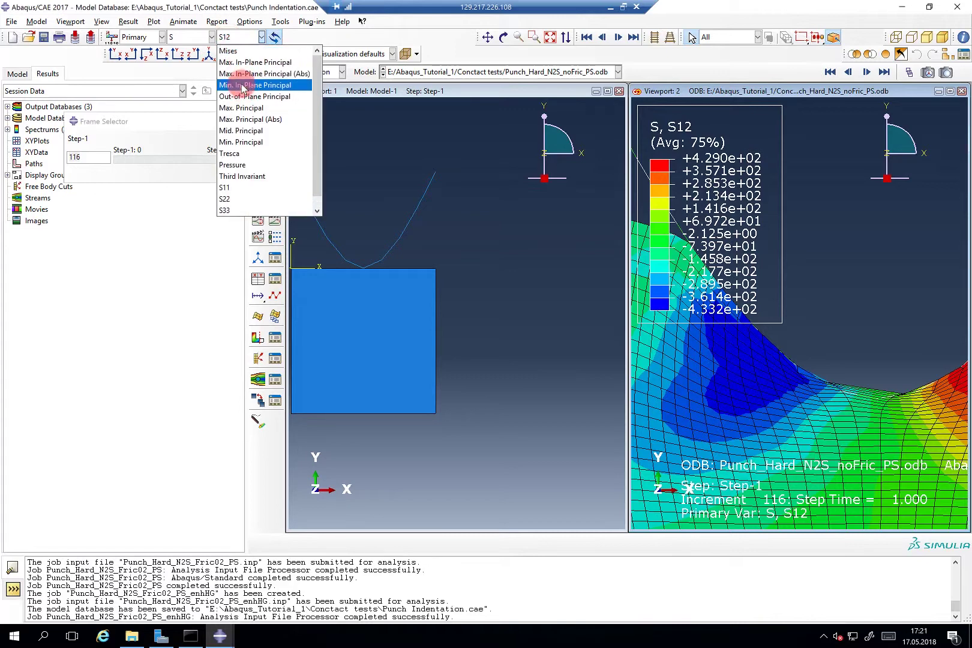
{"action": "left_click", "coordinate": [231, 50]}
{"action": "left_click", "coordinate": [212, 37]}
{"action": "left_click_drag", "start_coordinate": [213, 38], "coordinate": [196, 55]}
{"action": "scroll", "coordinate": [805, 343], "scroll_direction": "down", "scroll_amount": 5}
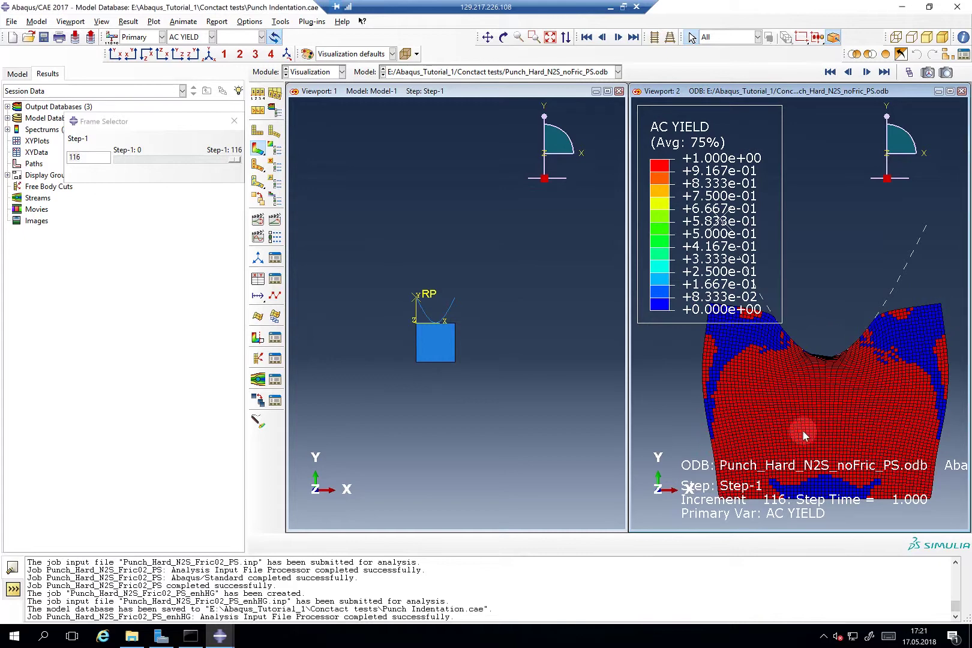
Plot the equivalent plastic strain PEEQ for the N2S frictionless results in Viewport 2.
{"action": "left_click", "coordinate": [212, 37]}
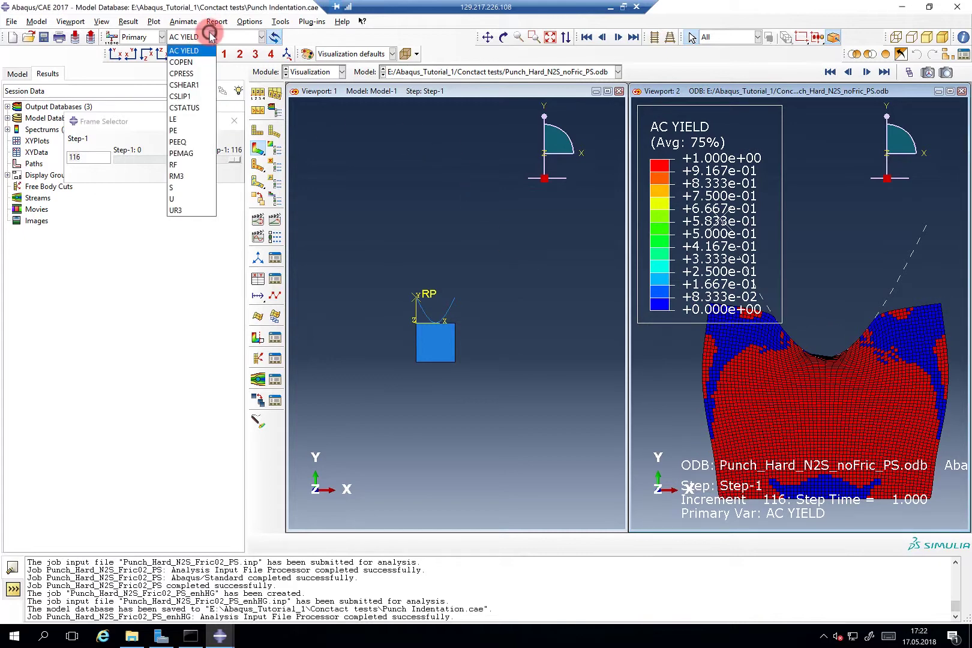
{"action": "left_click", "coordinate": [183, 141]}
{"action": "scroll", "coordinate": [820, 397], "scroll_direction": "down", "scroll_amount": 3}
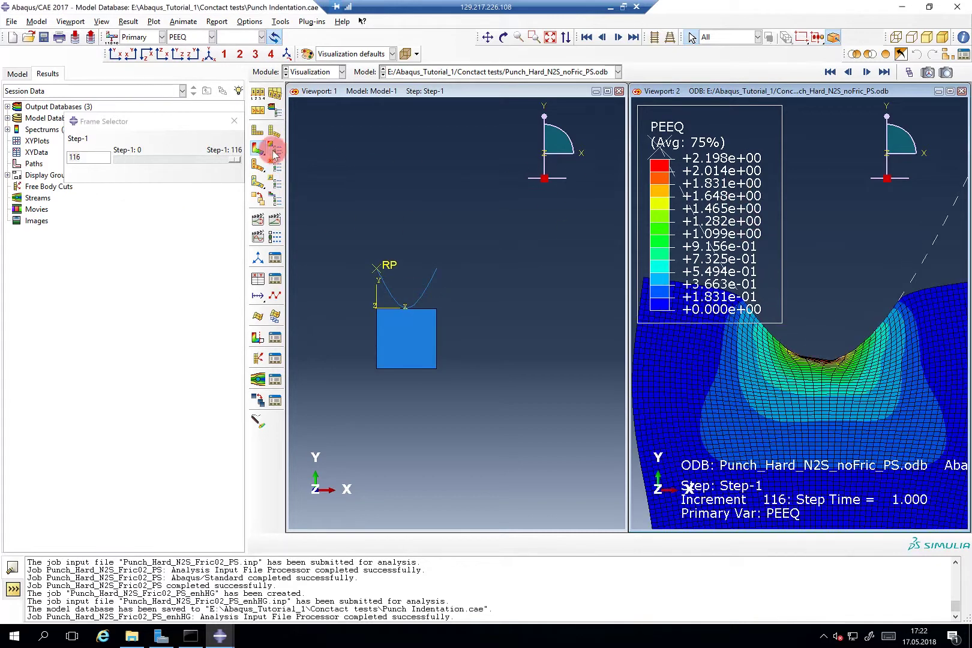
Open the Punch_Hard_S2S_noFric_PS results in Viewport 1 and plot PEEQ contours on the deformed shape.
{"action": "left_click", "coordinate": [368, 90]}
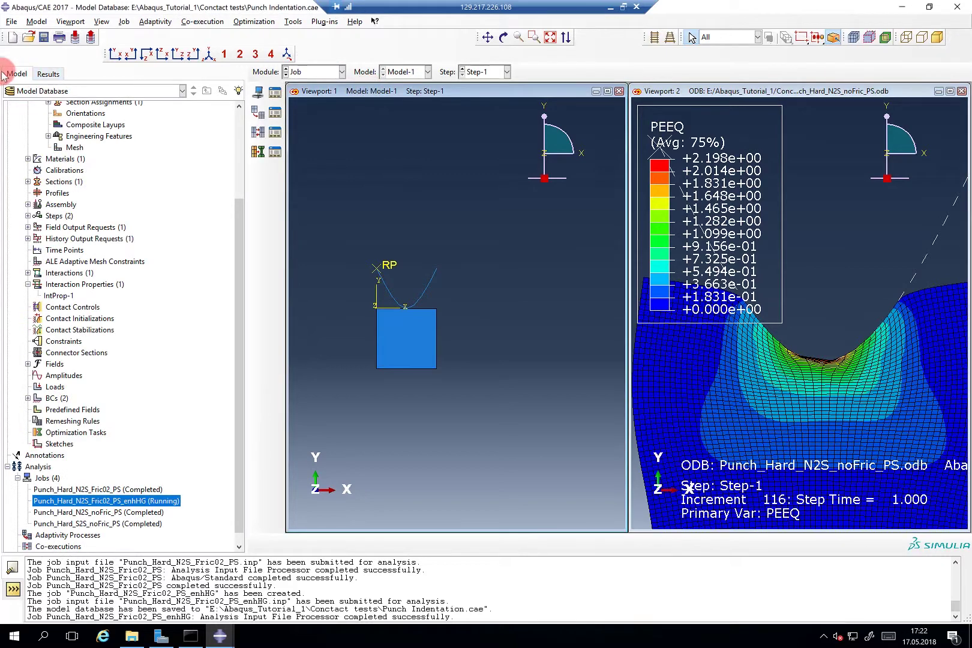
{"action": "right_click", "coordinate": [99, 525]}
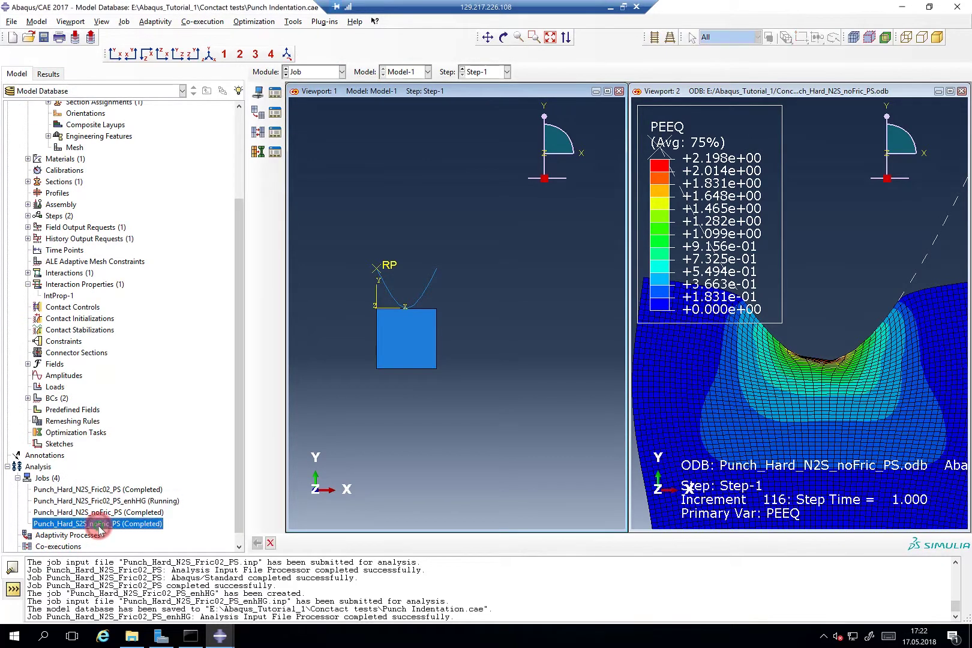
{"action": "left_click", "coordinate": [141, 569]}
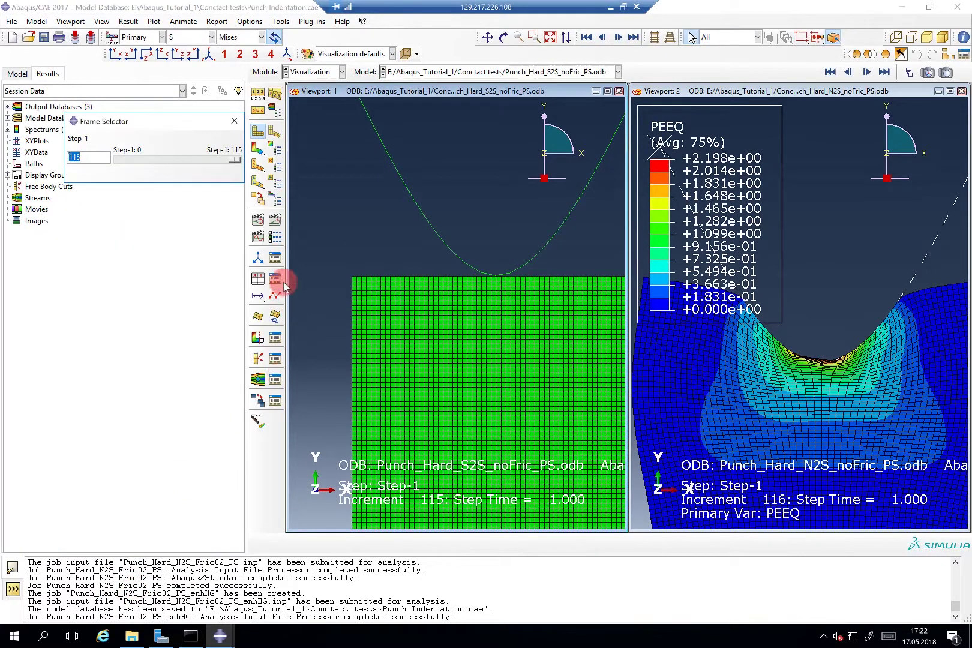
{"action": "left_click", "coordinate": [258, 147]}
{"action": "left_click", "coordinate": [213, 37]}
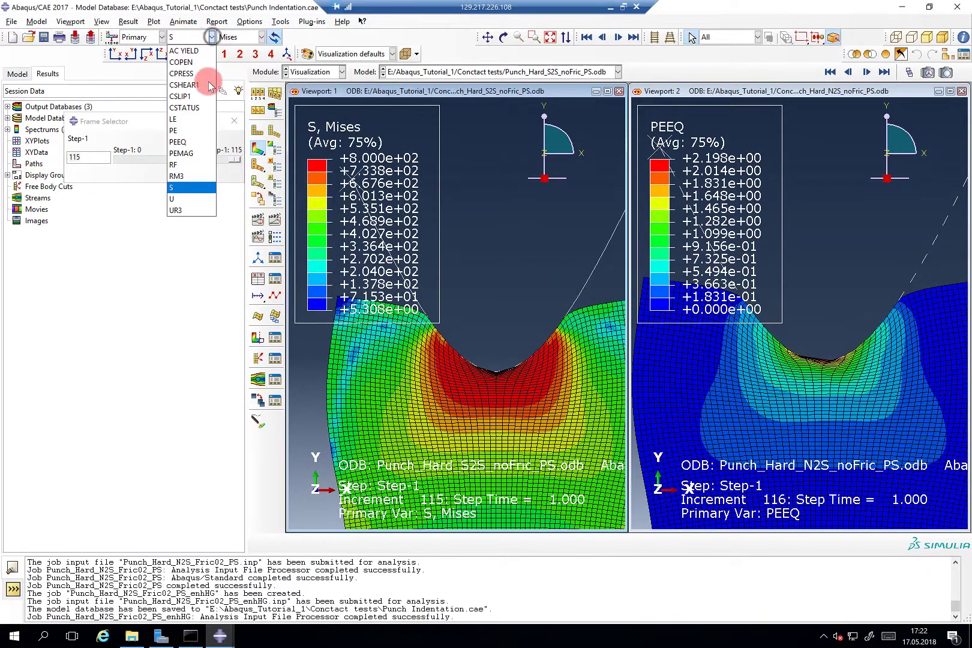
{"action": "left_click", "coordinate": [201, 139]}
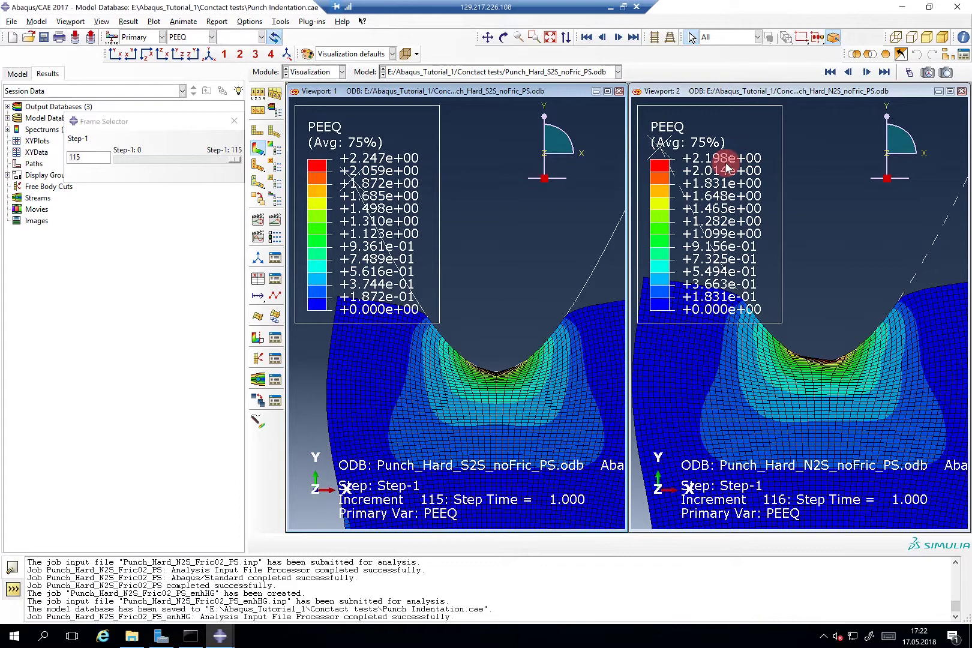
Compare the PEEQ distribution and mesh distortion under the punch between the S2S and N2S frictionless results.
{"action": "scroll", "coordinate": [483, 373], "scroll_direction": "up", "scroll_amount": 2}
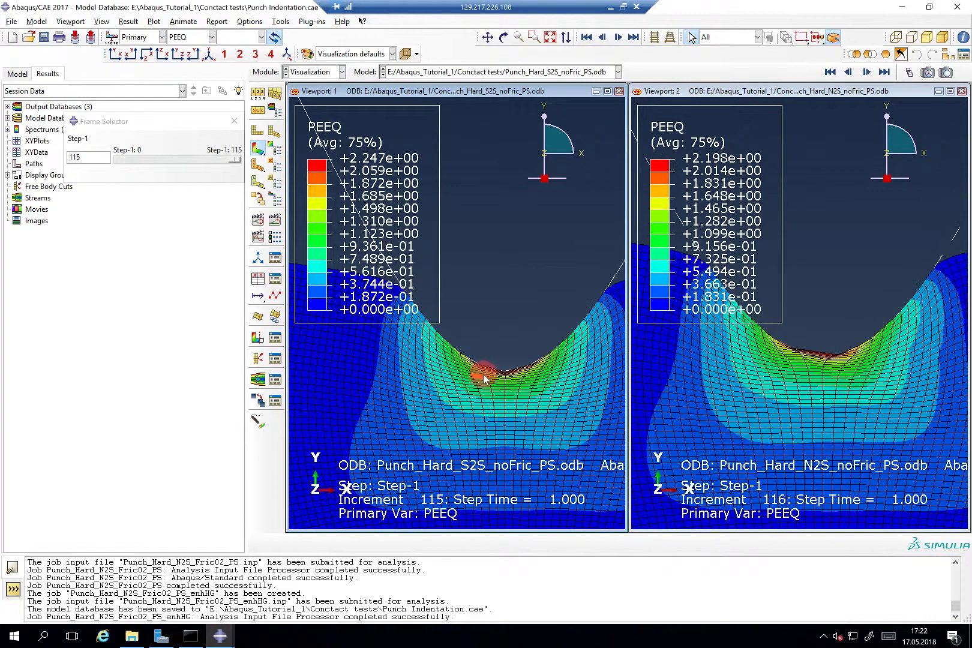
{"action": "scroll", "coordinate": [483, 374], "scroll_direction": "up", "scroll_amount": 4}
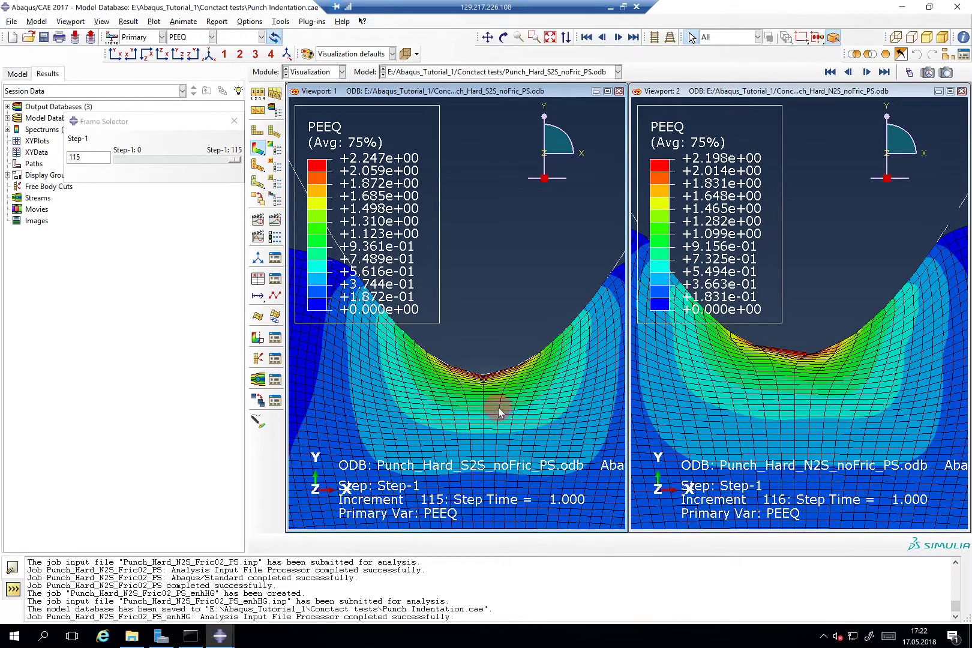
{"action": "left_click", "coordinate": [541, 327]}
{"action": "left_click", "coordinate": [566, 328]}
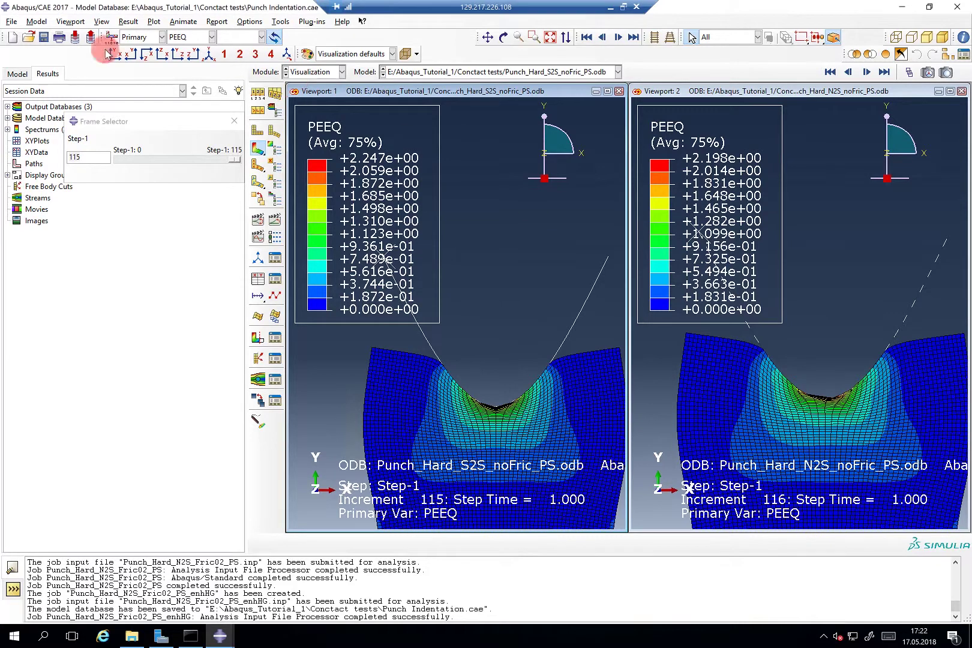
Open the running Punch_Hard_N2S_Fric02_PS_enhHG job's results in Viewport 1 and inspect Mises contours on the deformed mesh under the punch.
{"action": "left_click", "coordinate": [15, 73]}
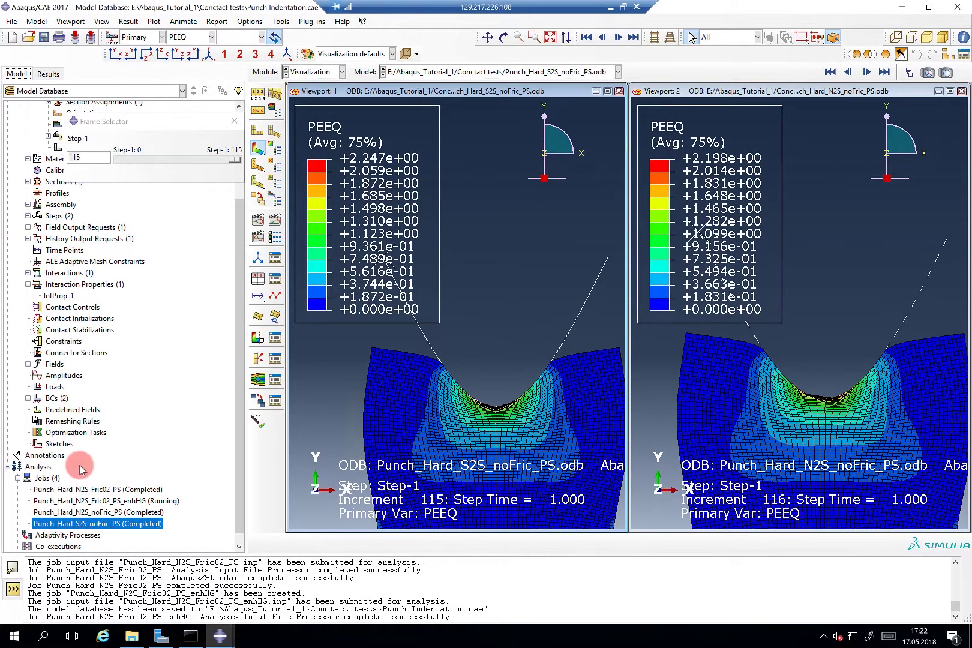
{"action": "right_click", "coordinate": [122, 500]}
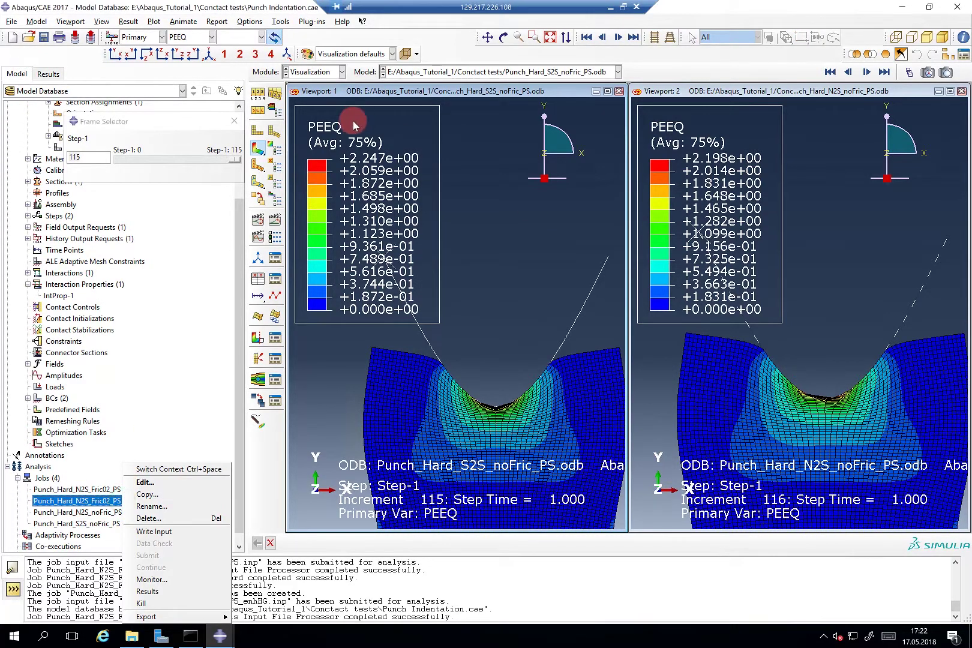
{"action": "left_click", "coordinate": [198, 592]}
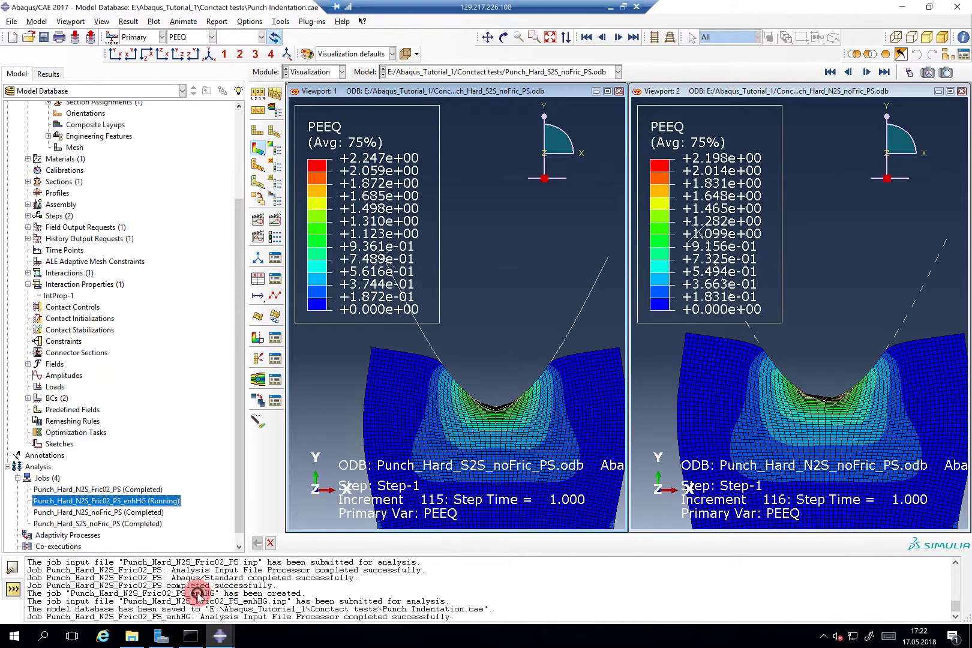
{"action": "left_click", "coordinate": [262, 148]}
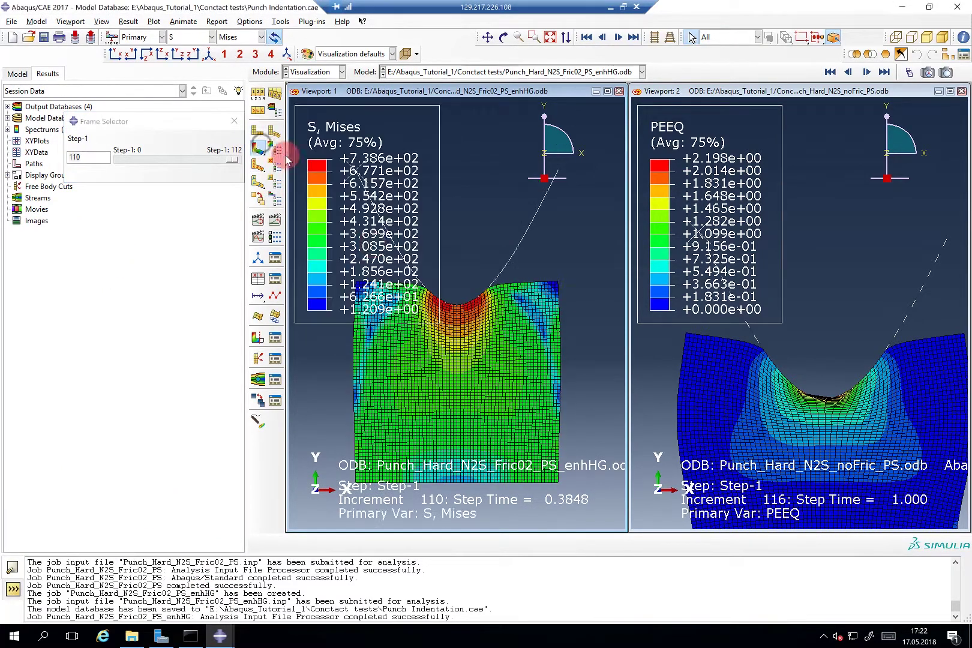
{"action": "scroll", "coordinate": [451, 314], "scroll_direction": "up", "scroll_amount": 2}
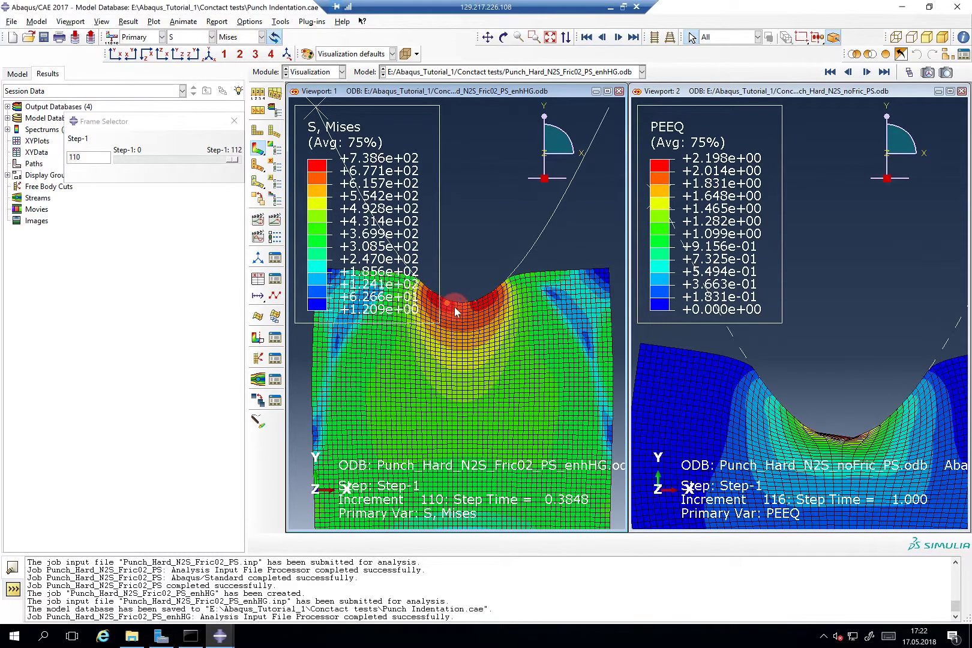
{"action": "scroll", "coordinate": [454, 302], "scroll_direction": "up", "scroll_amount": 3}
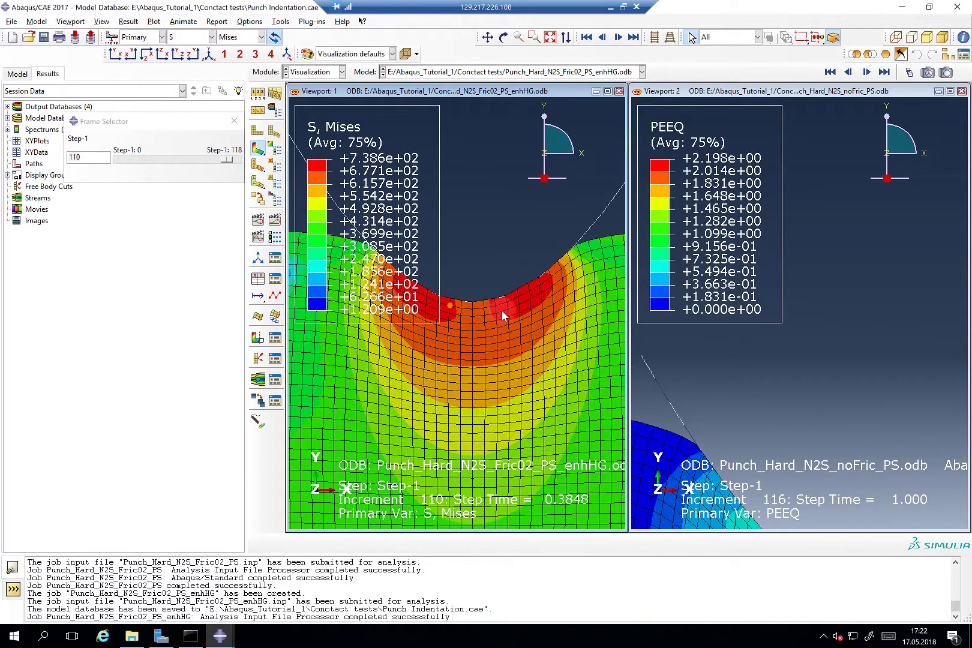
Open the Punch_Hard_N2S_Fric02_PS job's results in Viewport 2 and plot Mises contours on the deformed shape.
{"action": "scroll", "coordinate": [488, 323], "scroll_direction": "down", "scroll_amount": 2}
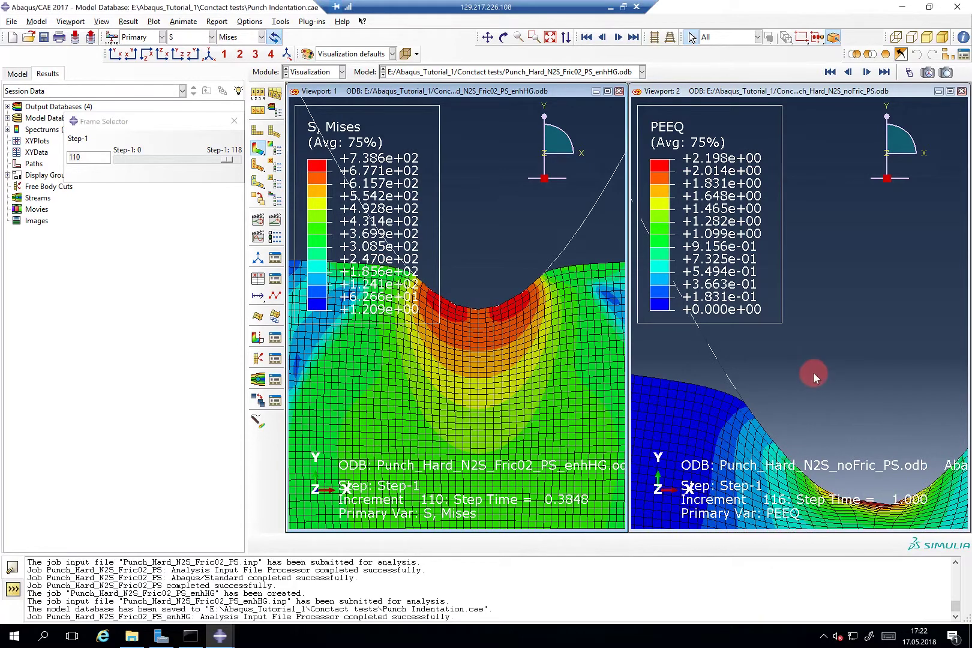
{"action": "left_click", "coordinate": [117, 56]}
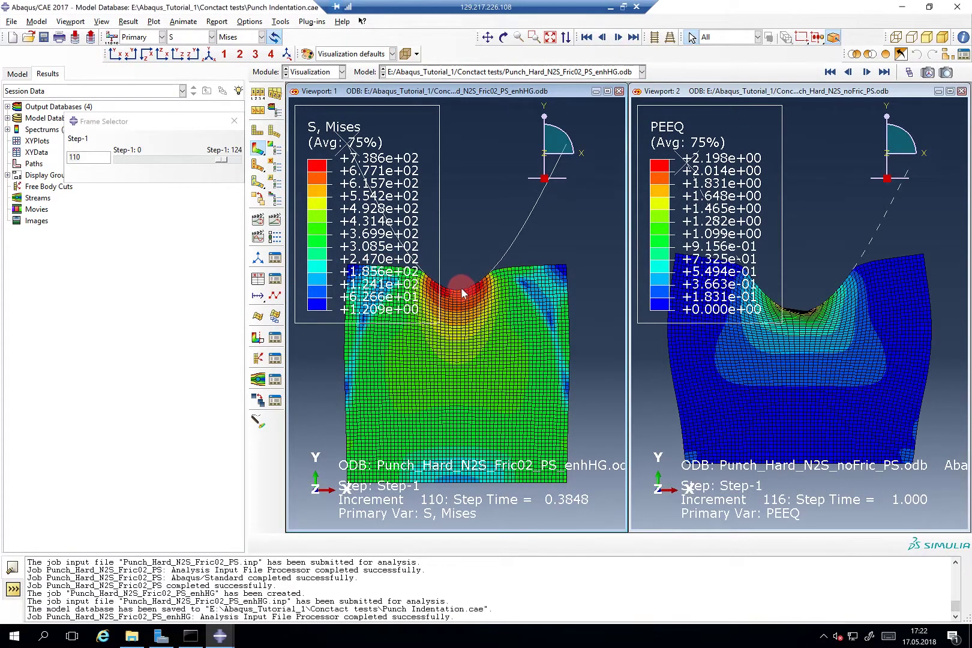
{"action": "scroll", "coordinate": [461, 286], "scroll_direction": "up", "scroll_amount": 4}
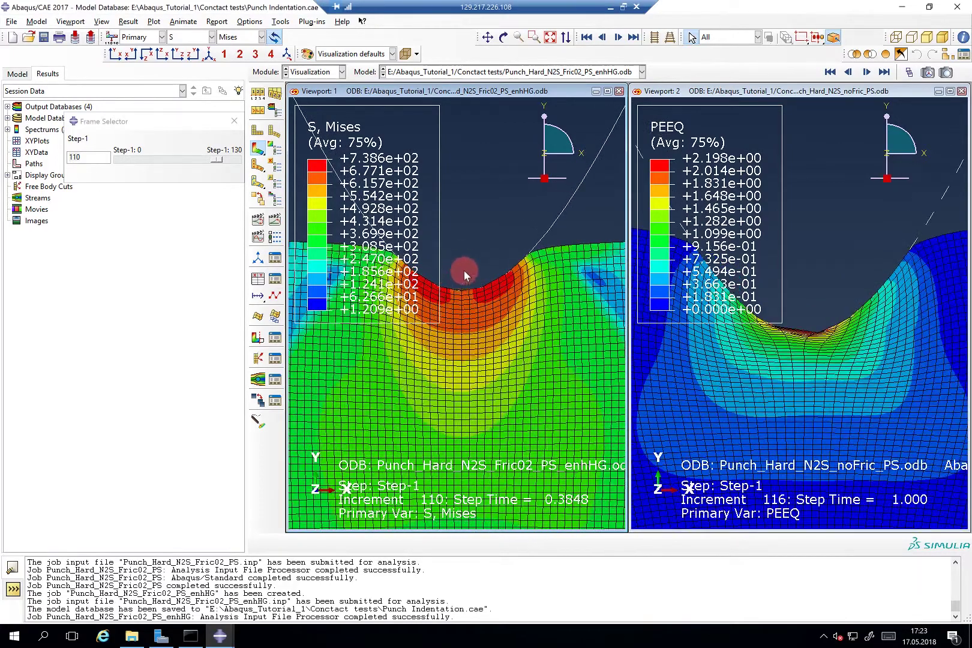
{"action": "middle_click_drag", "start_coordinate": [469, 277], "coordinate": [470, 330], "text": "ctrl+alt"}
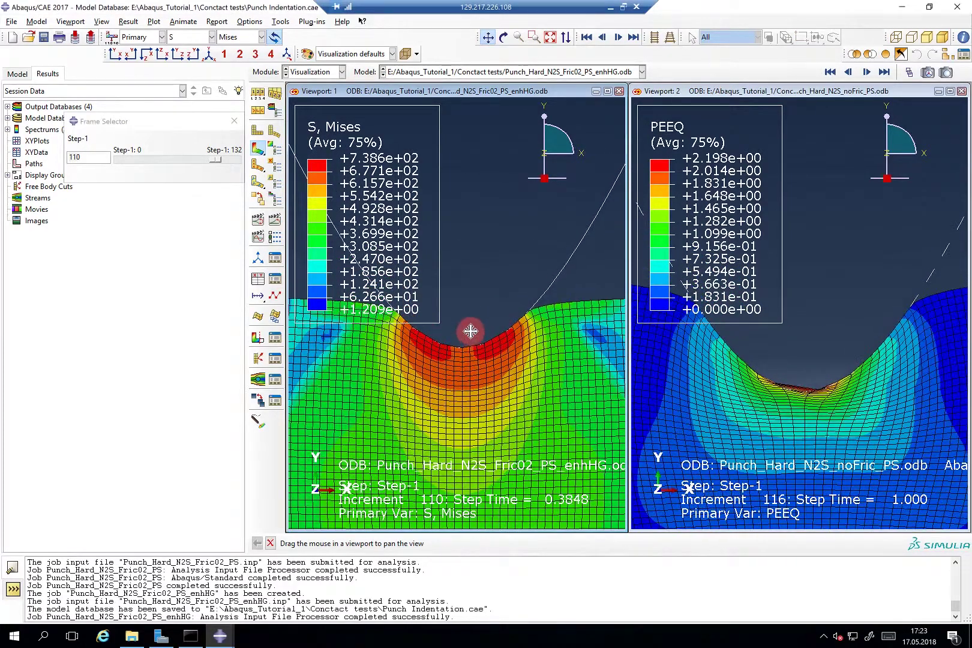
{"action": "left_click", "coordinate": [739, 97]}
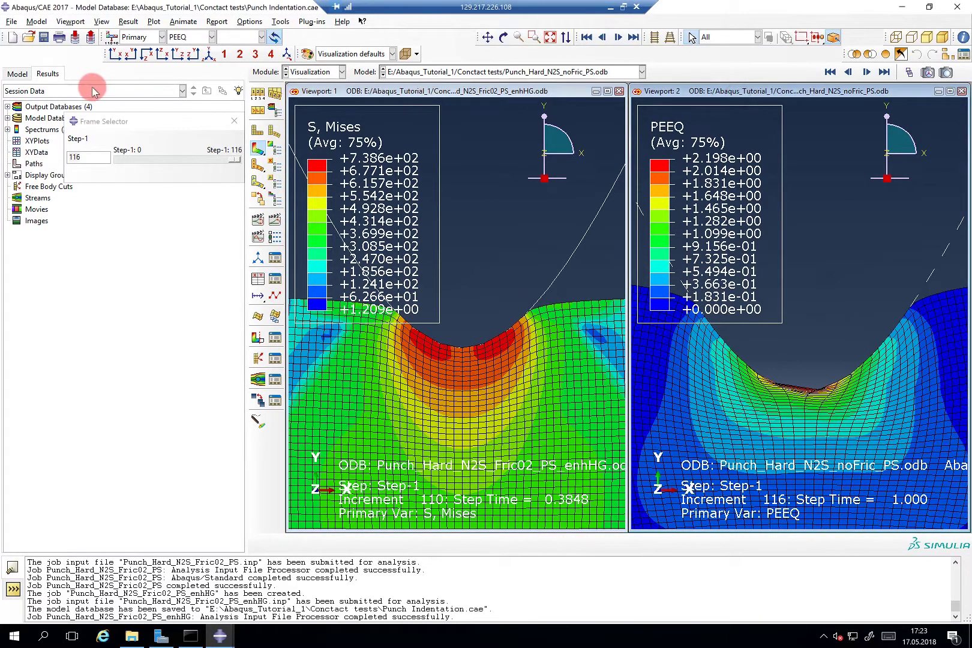
{"action": "left_click", "coordinate": [16, 74]}
{"action": "left_click", "coordinate": [14, 207]}
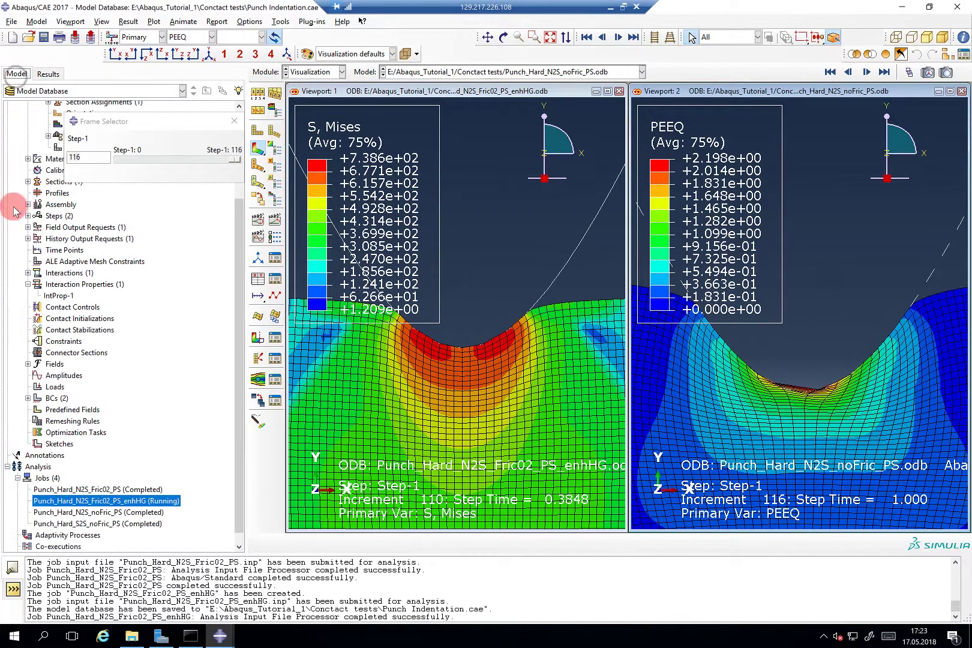
{"action": "left_click", "coordinate": [114, 489]}
{"action": "right_click", "coordinate": [114, 489]}
{"action": "left_click", "coordinate": [142, 611]}
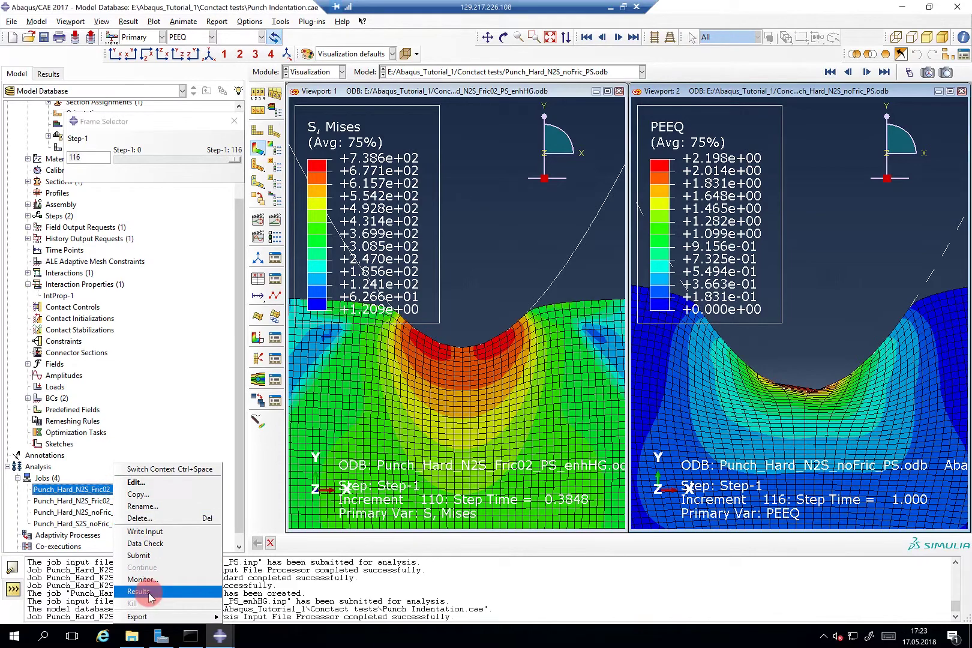
{"action": "left_click", "coordinate": [261, 148]}
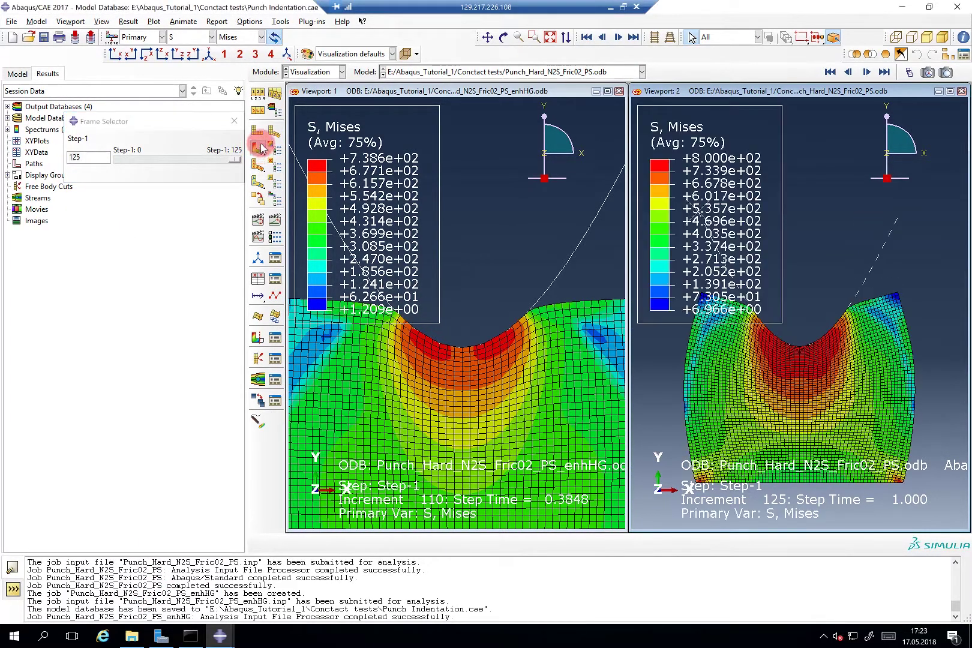
{"action": "left_click", "coordinate": [115, 53]}
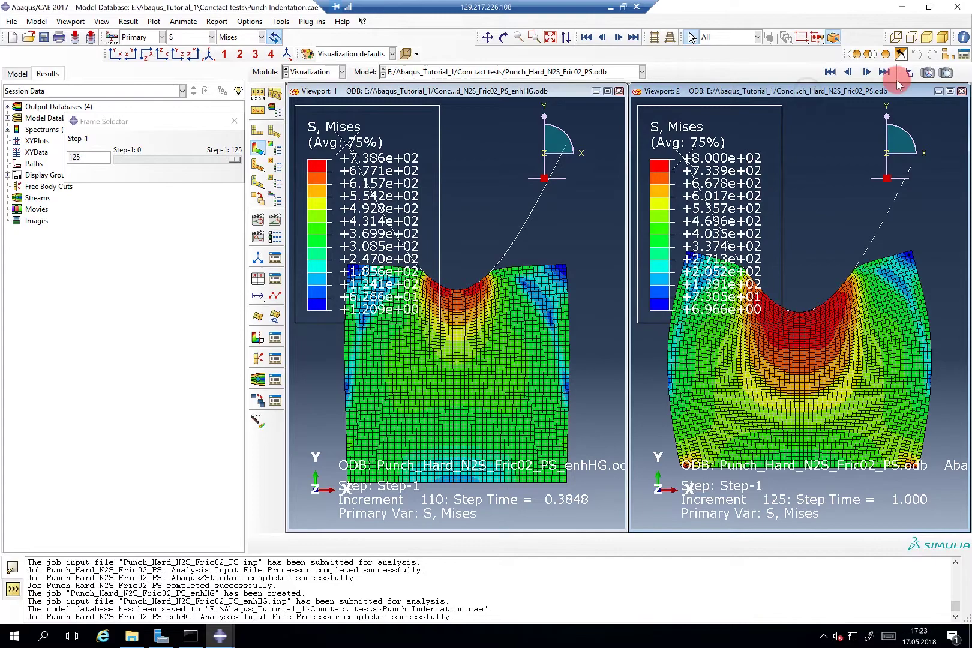
Show frame 71 of the Fric02 results in Viewport 2 and compare the Mises contours under the punch with the enhHG results.
{"action": "left_click_drag", "start_coordinate": [234, 160], "coordinate": [183, 166]}
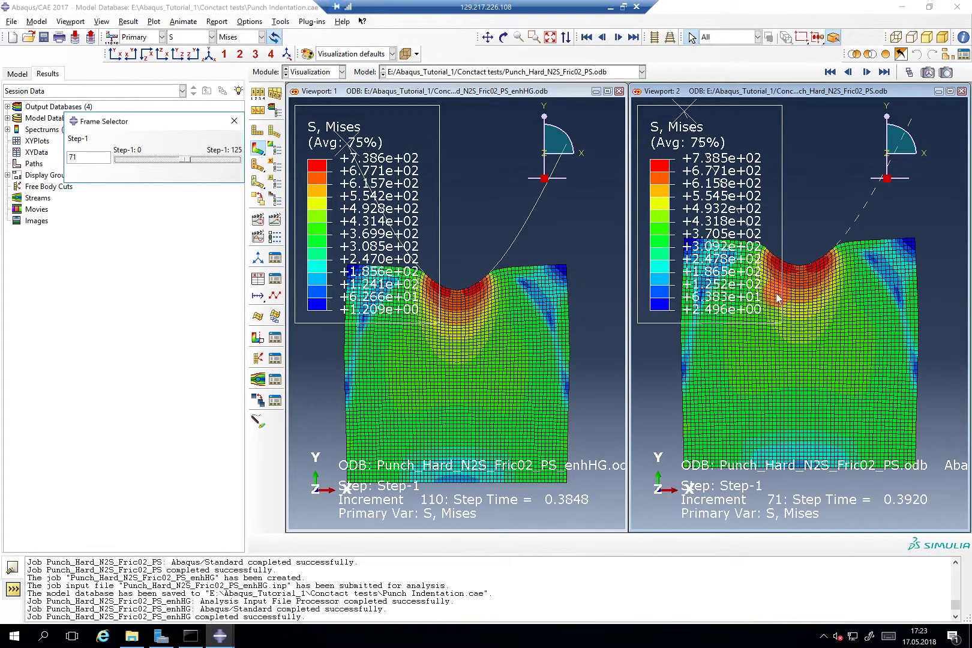
{"action": "middle_click_drag", "start_coordinate": [823, 236], "coordinate": [826, 334], "text": "ctrl+alt"}
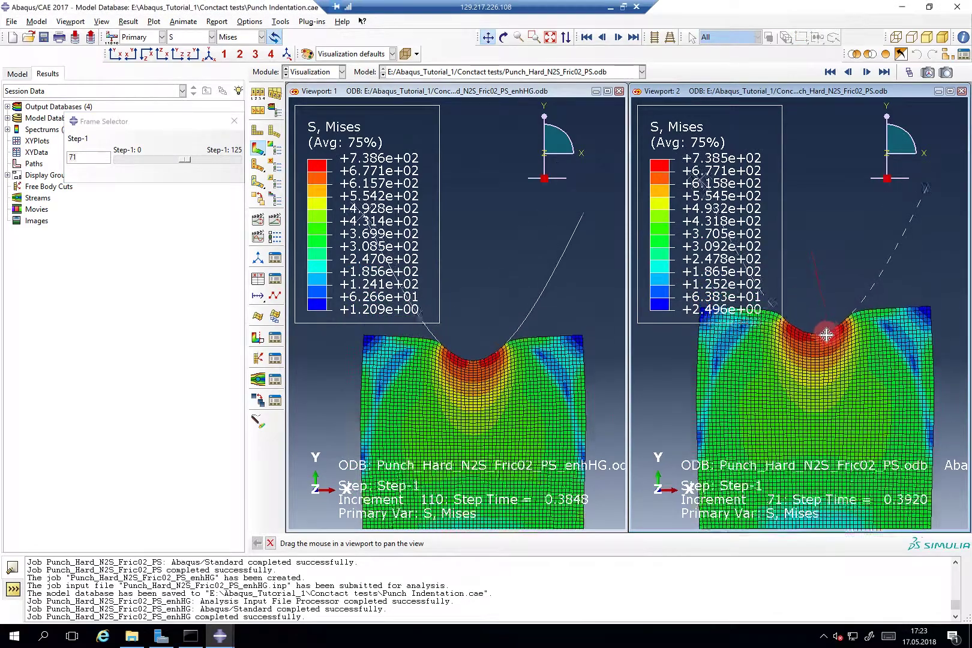
{"action": "scroll", "coordinate": [825, 334], "scroll_direction": "up", "scroll_amount": 5}
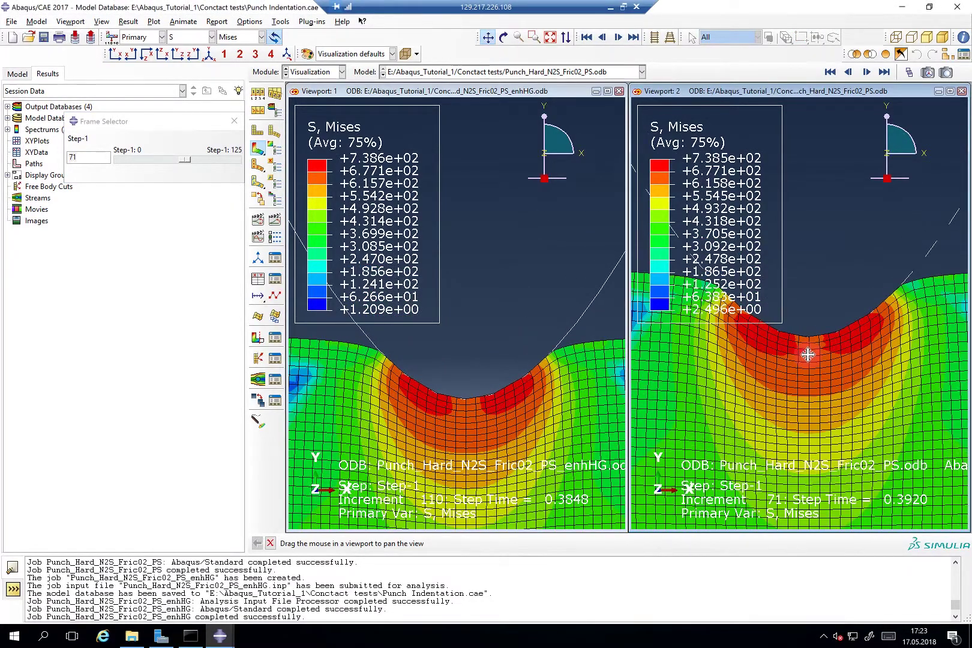
{"action": "scroll", "coordinate": [808, 355], "scroll_direction": "up", "scroll_amount": 2}
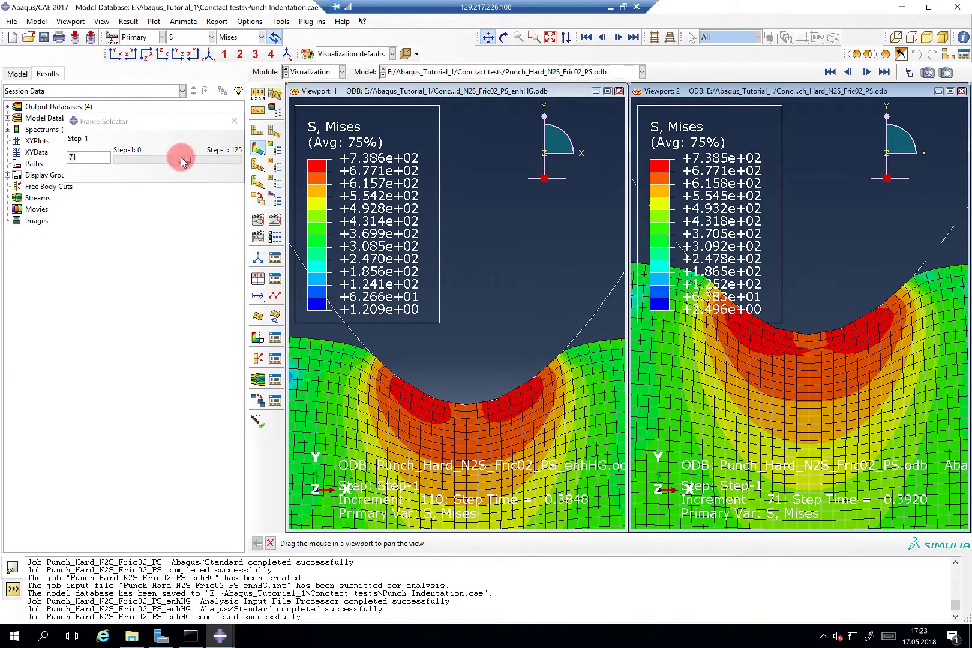
Show frame 124 of the Fric02 results in Viewport 2 and frame 169 of the enhHG results in Viewport 1 for comparison.
{"action": "left_click_drag", "start_coordinate": [183, 161], "coordinate": [231, 162]}
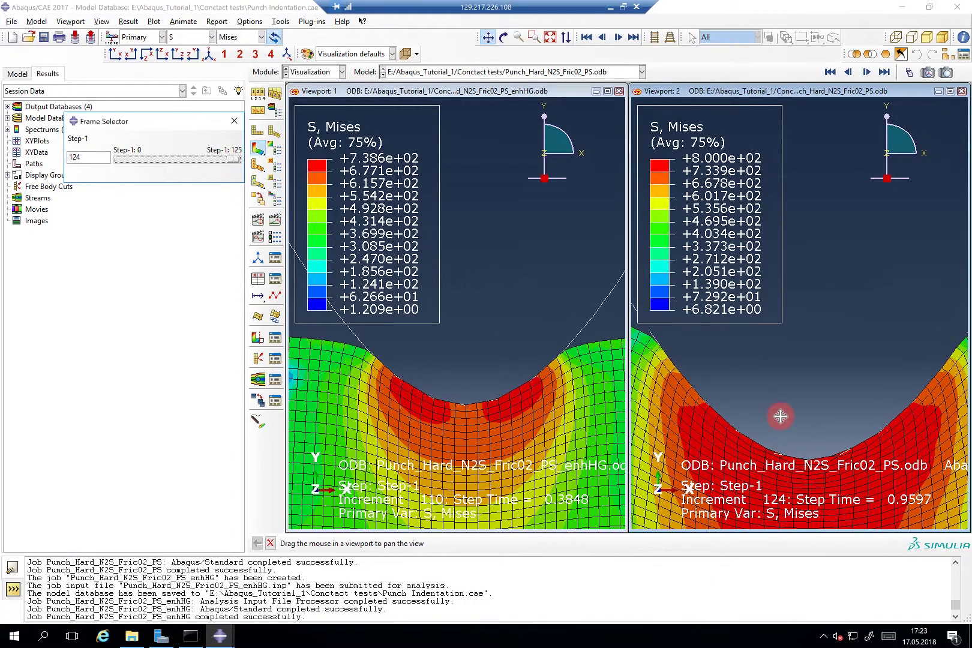
{"action": "left_click_drag", "start_coordinate": [779, 412], "coordinate": [785, 377]}
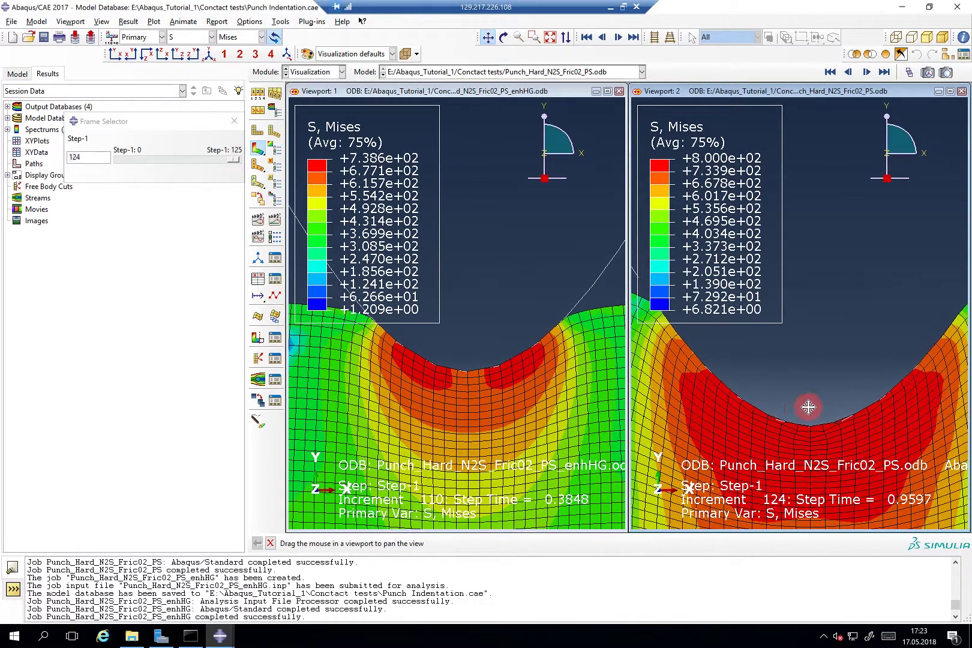
{"action": "left_click", "coordinate": [470, 108]}
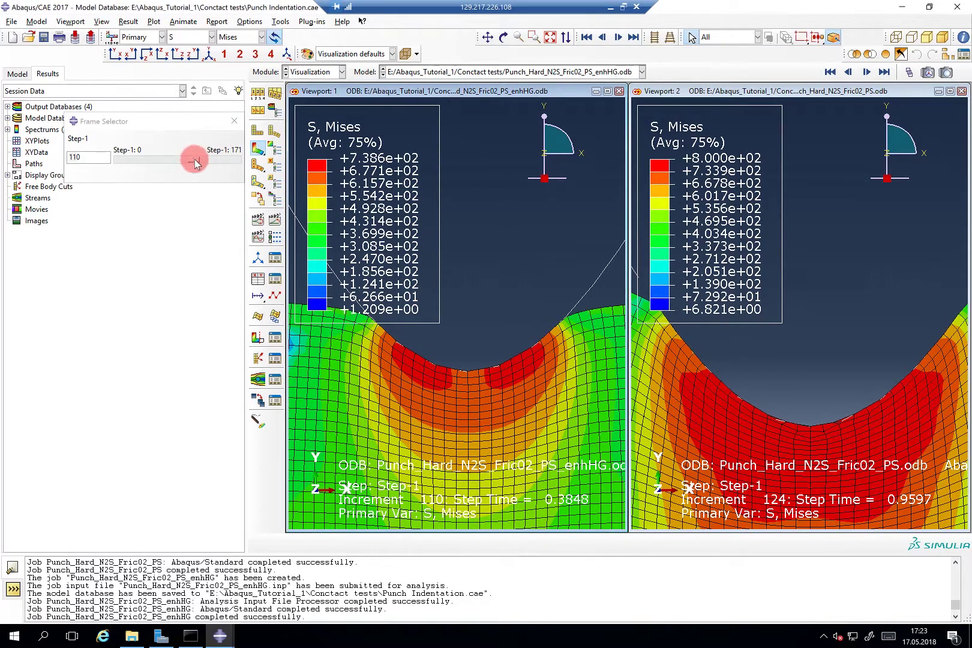
{"action": "left_click_drag", "start_coordinate": [195, 162], "coordinate": [233, 162]}
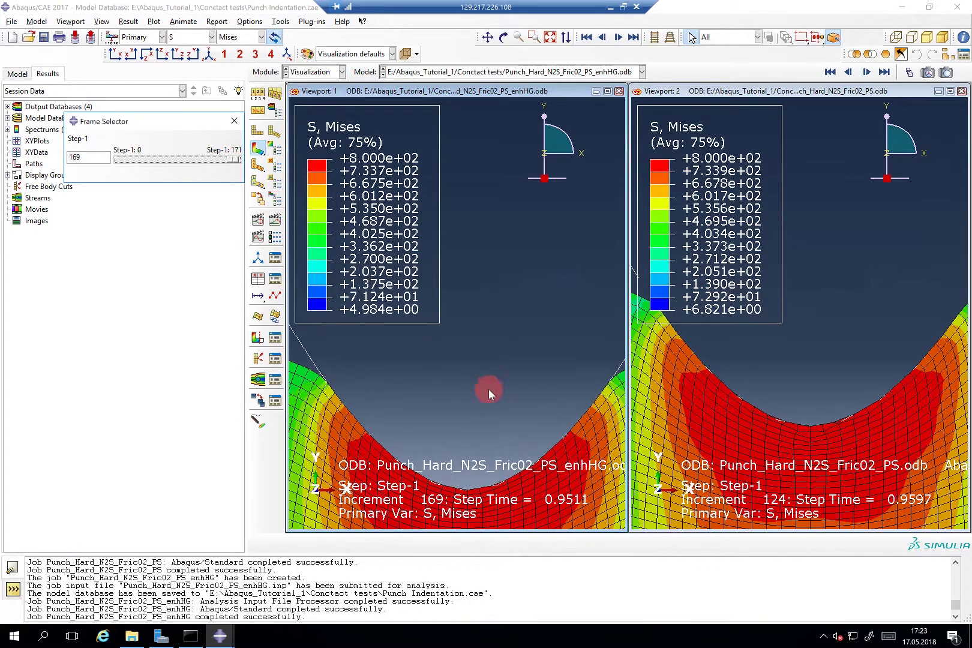
{"action": "key", "text": "F2"}
{"action": "left_click_drag", "start_coordinate": [483, 405], "coordinate": [483, 341]}
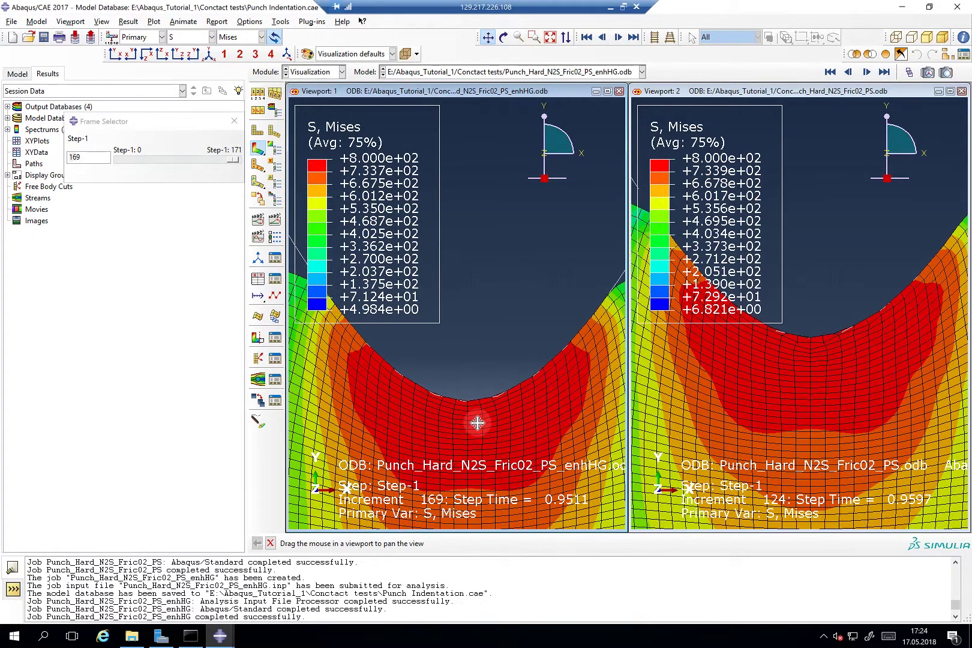
{"action": "key", "text": "Escape"}
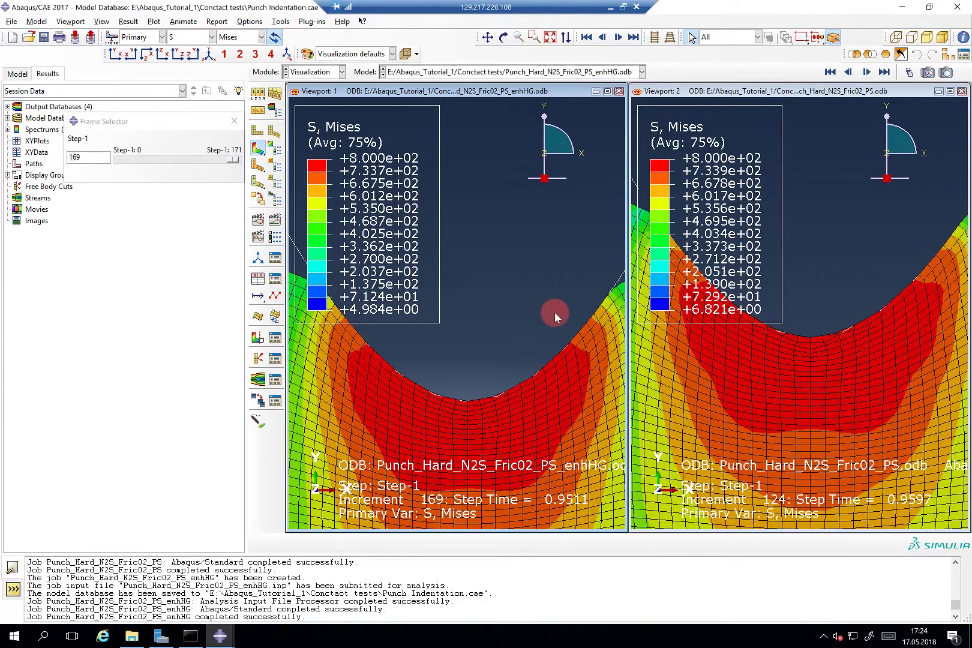
Plot the contact pressure CPRESS in both viewports for the friction results with and without enhanced hourglass control.
{"action": "left_click", "coordinate": [209, 36]}
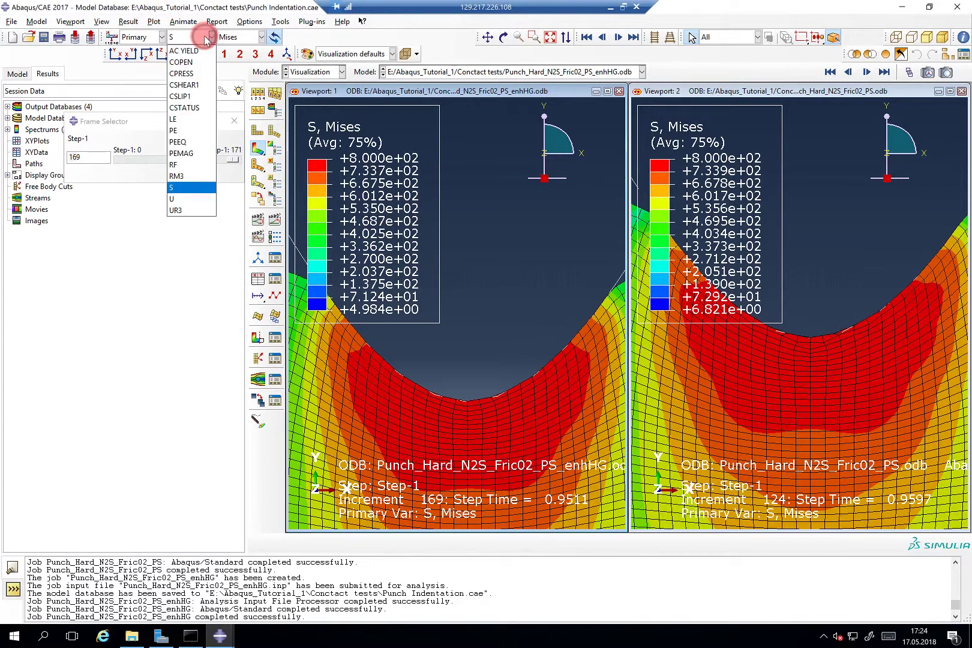
{"action": "left_click", "coordinate": [205, 73]}
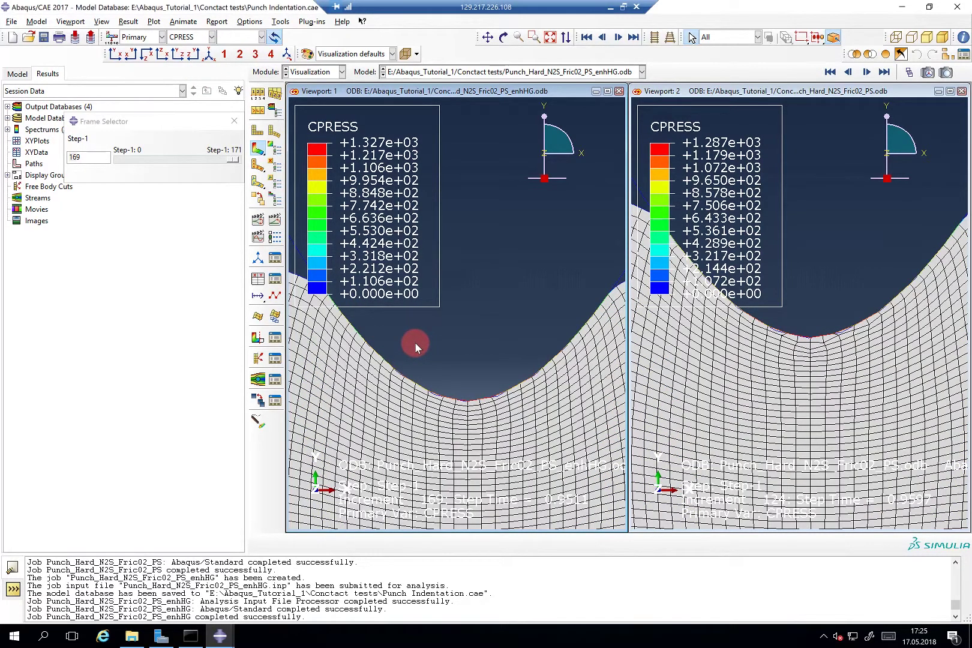
{"action": "left_click", "coordinate": [447, 400]}
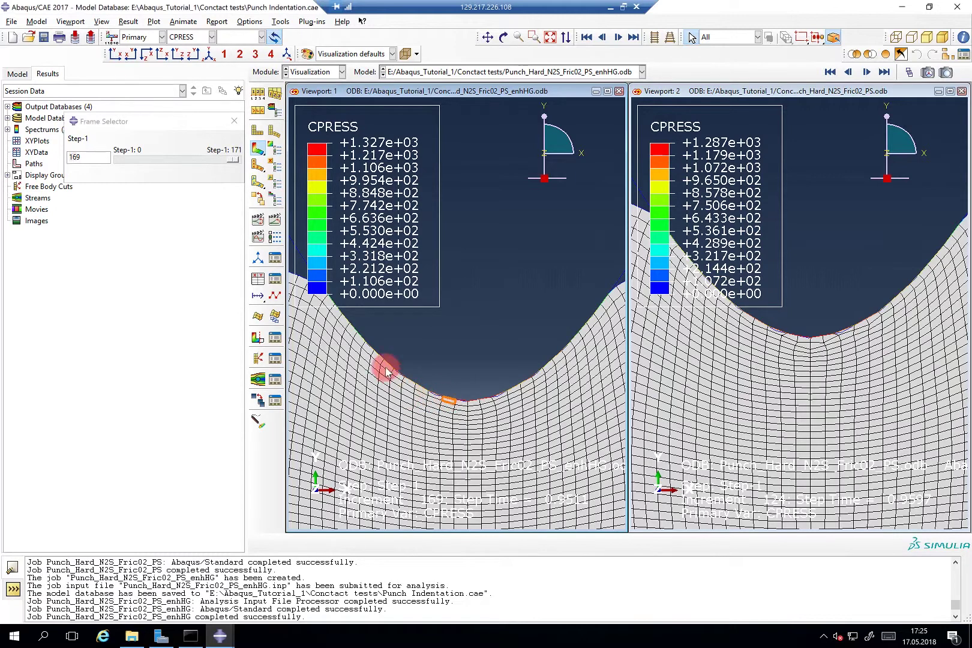
{"action": "left_click", "coordinate": [398, 355]}
Examine the CPRESS distribution and the mesh along the punch contact surface in both friction results.
{"action": "middle_click_drag", "start_coordinate": [414, 365], "coordinate": [483, 414], "text": "ctrl+alt"}
{"action": "scroll", "coordinate": [484, 413], "scroll_direction": "down", "scroll_amount": 5}
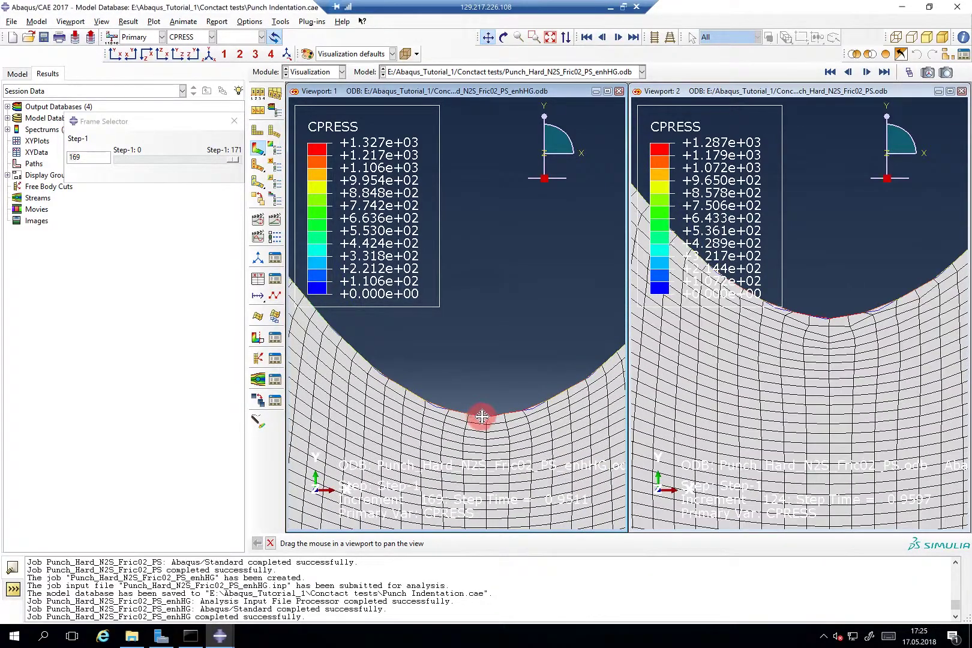
{"action": "scroll", "coordinate": [483, 416], "scroll_direction": "down", "scroll_amount": 2}
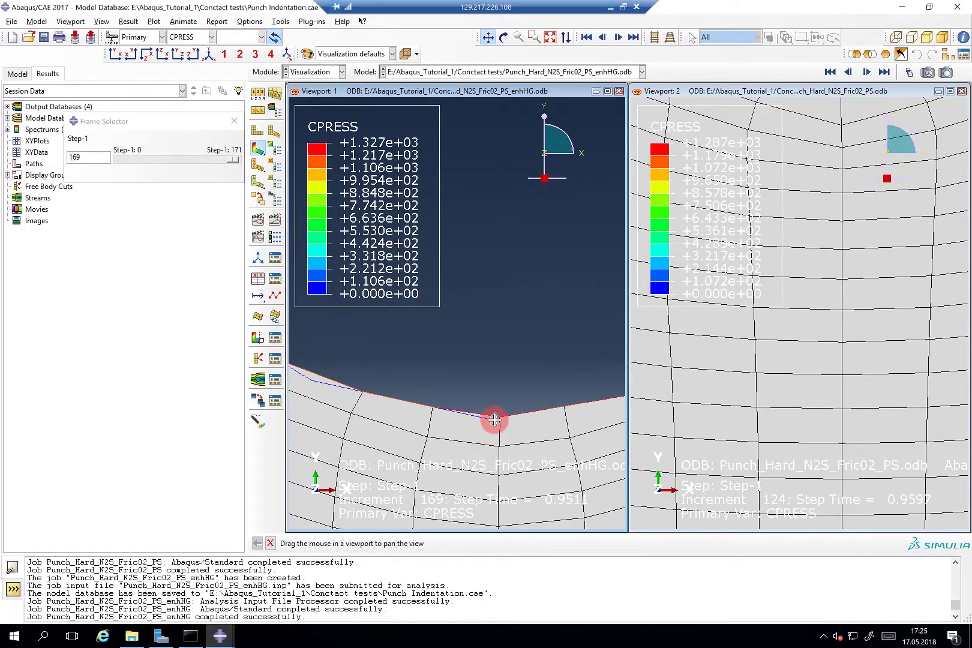
{"action": "scroll", "coordinate": [494, 412], "scroll_direction": "up", "scroll_amount": 4}
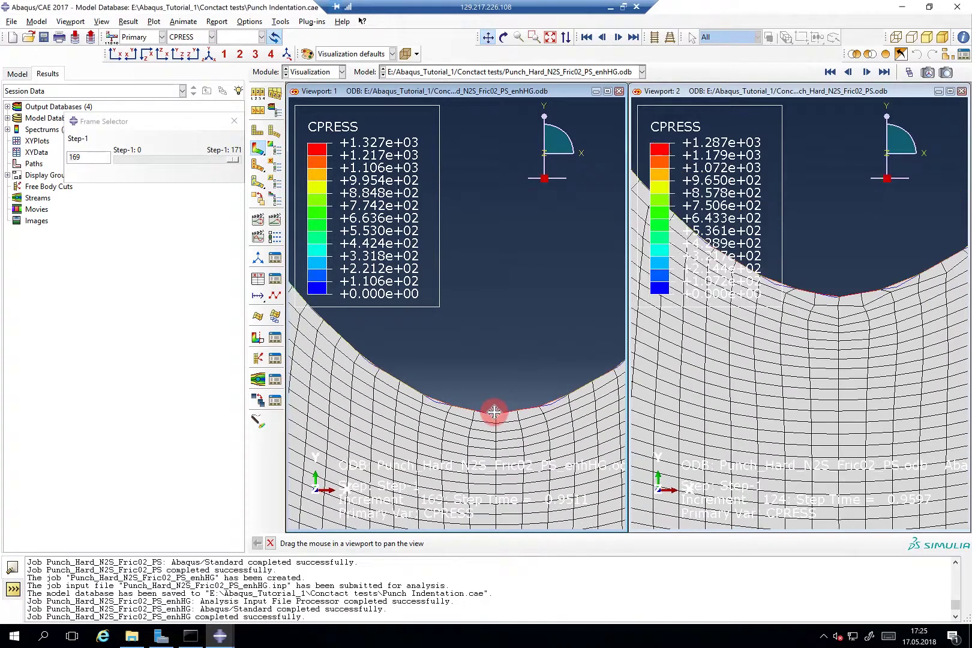
{"action": "scroll", "coordinate": [494, 412], "scroll_direction": "up", "scroll_amount": 3}
{"action": "scroll", "coordinate": [446, 368], "scroll_direction": "down", "scroll_amount": 3}
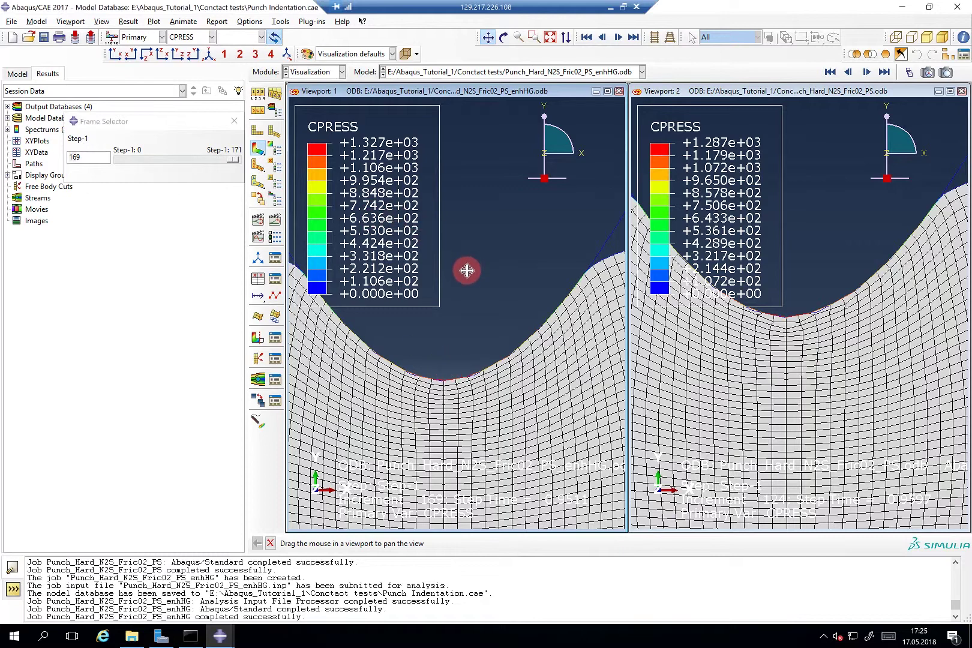
{"action": "left_click_drag", "start_coordinate": [464, 334], "coordinate": [470, 307]}
{"action": "scroll", "coordinate": [470, 307], "scroll_direction": "up", "scroll_amount": 5}
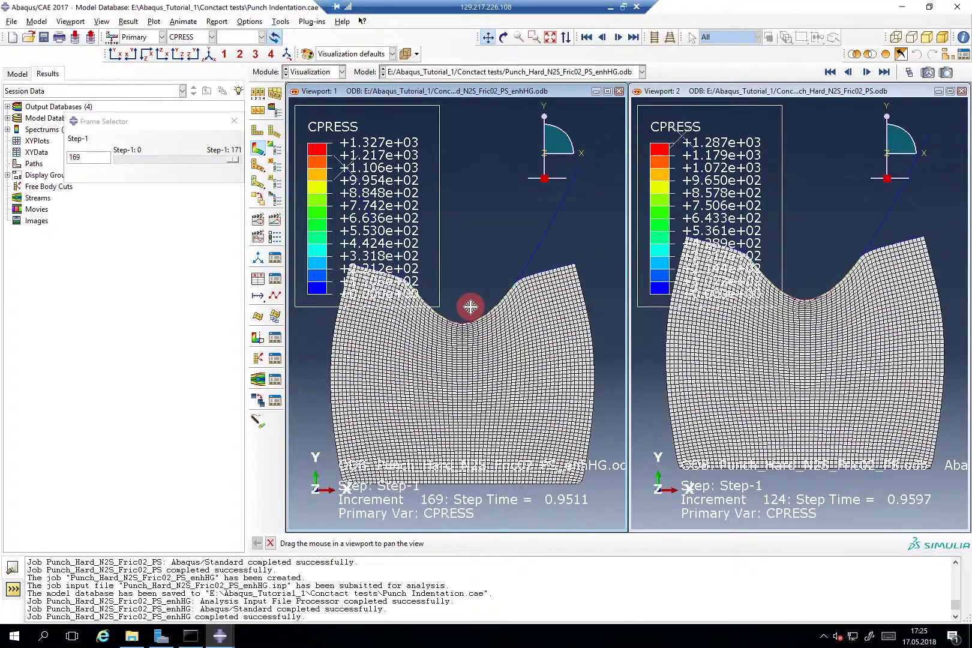
{"action": "scroll", "coordinate": [470, 315], "scroll_direction": "down", "scroll_amount": 5}
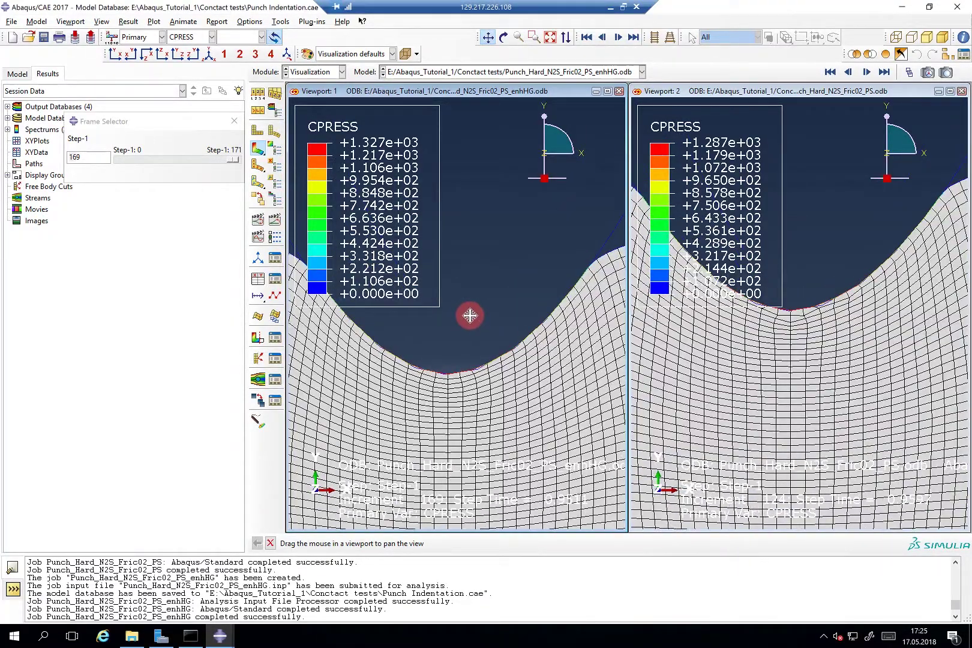